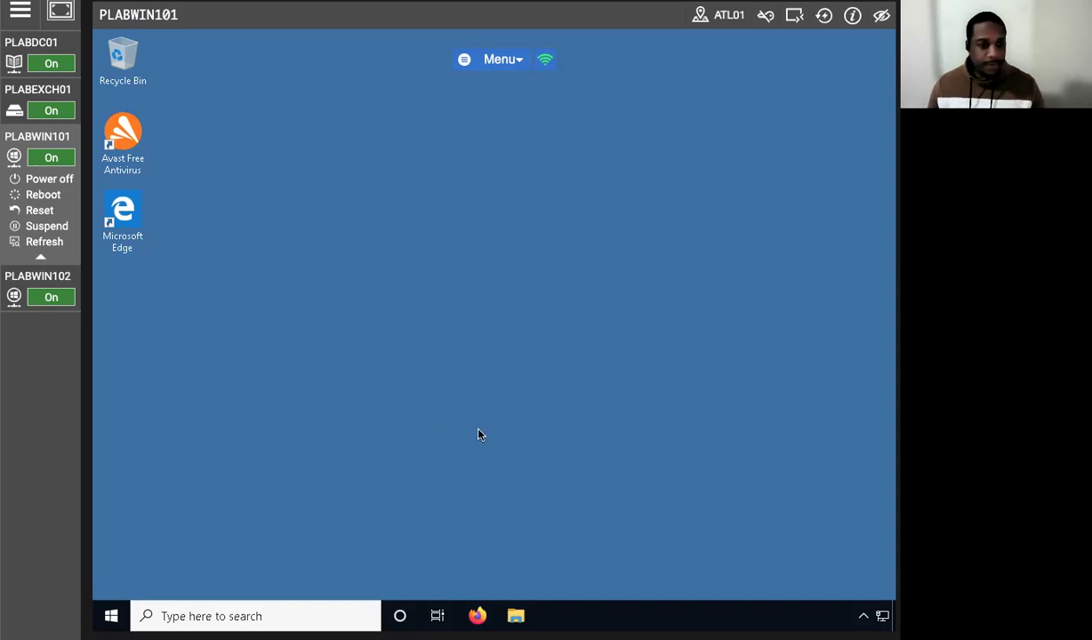
Open the Run dialog on the PLABWIN101 machine.
right_click(111, 616)
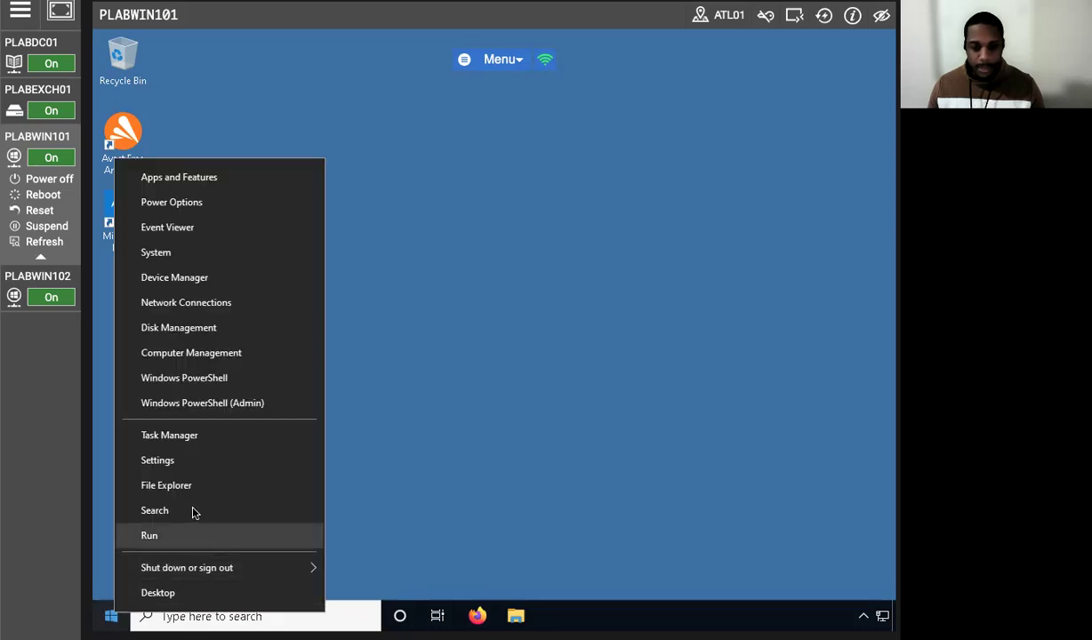
left_click(177, 536)
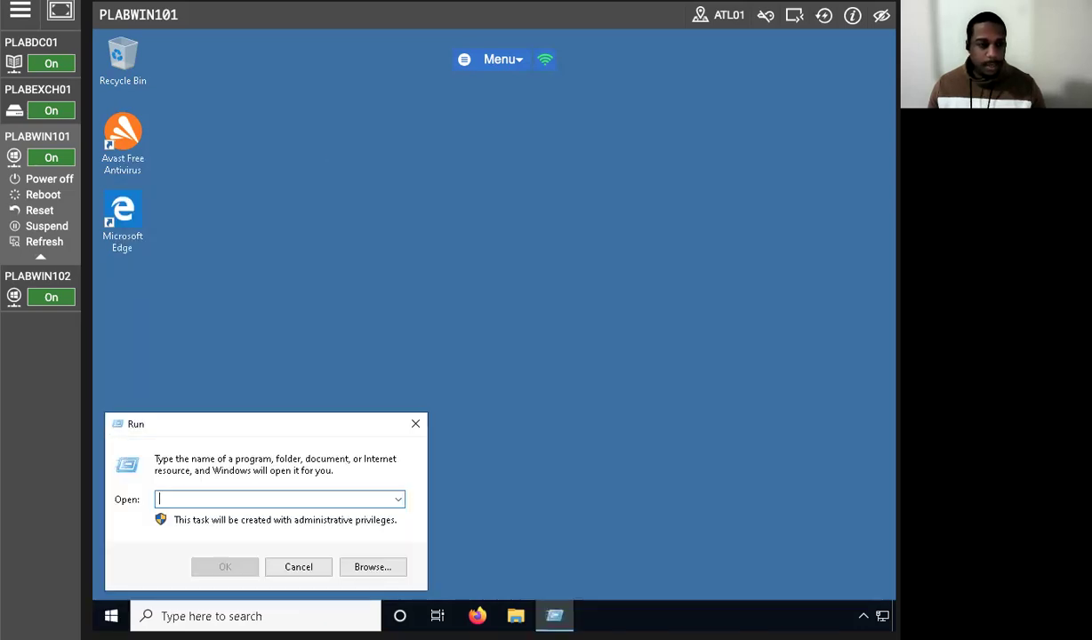
type("tools")
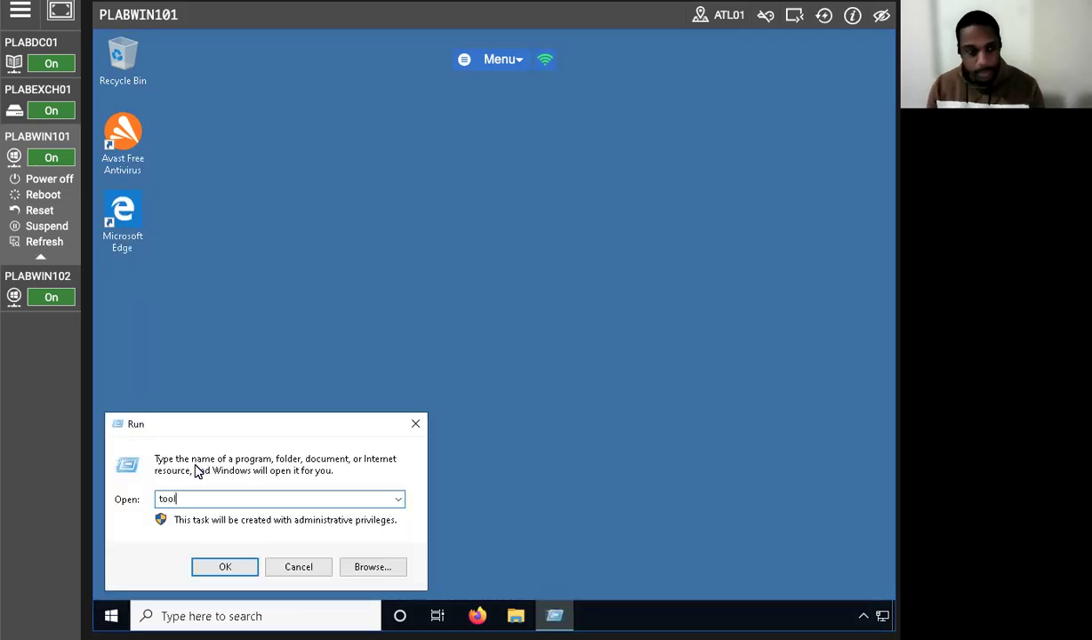
key("BackSpace")
key("BackSpace")
key("BackSpace")
key("BackSpace")
key("BackSpace")
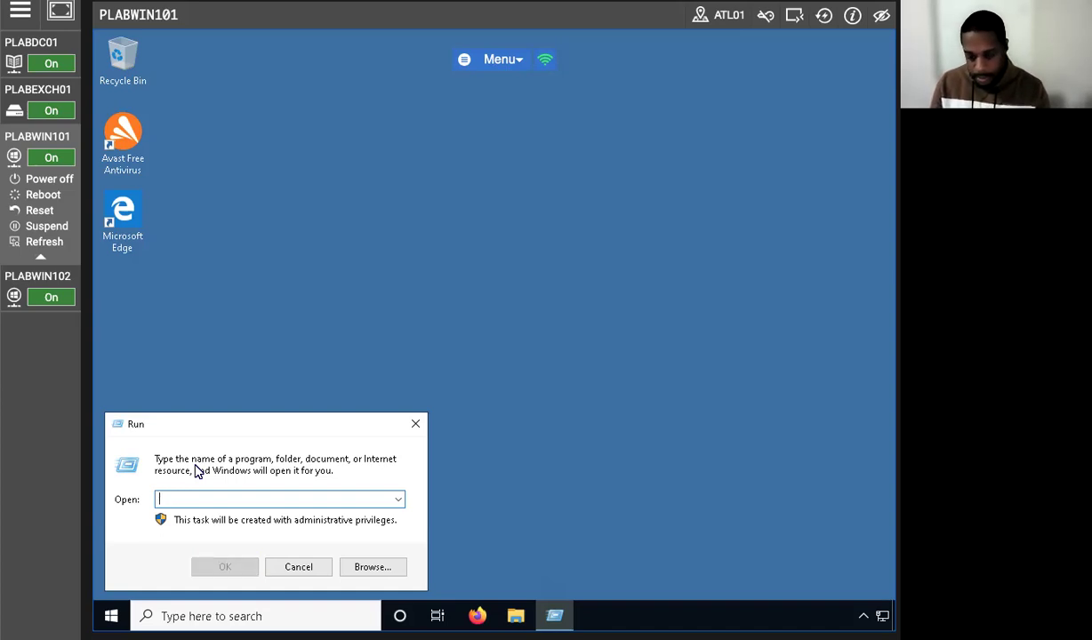
Run the script C:\Tools\EnableWindowsUpdates.js.
type("C:")
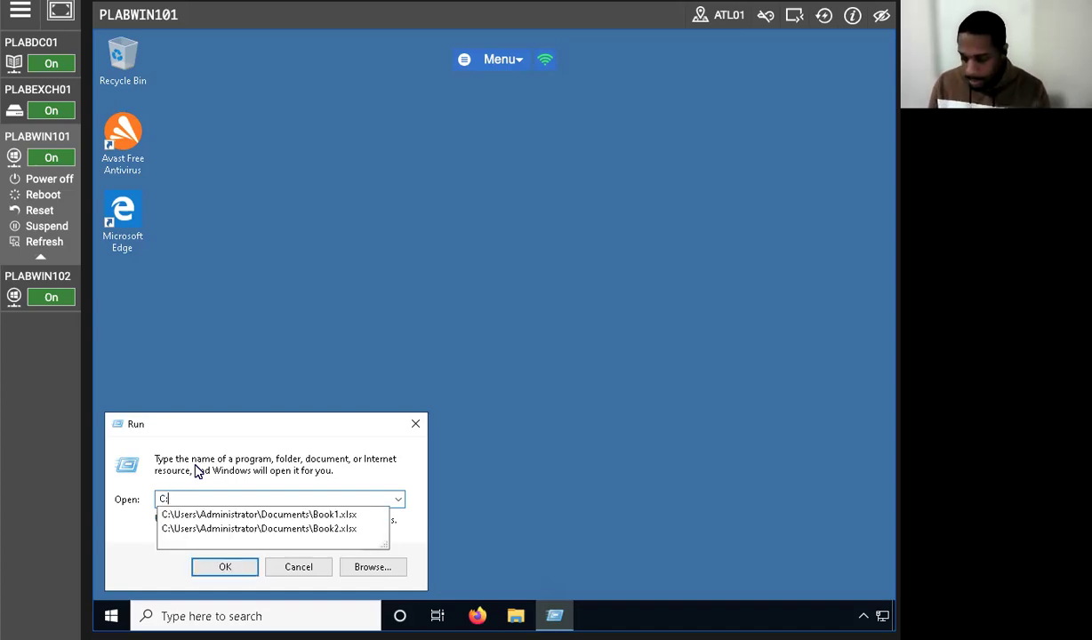
type("\\Tools")
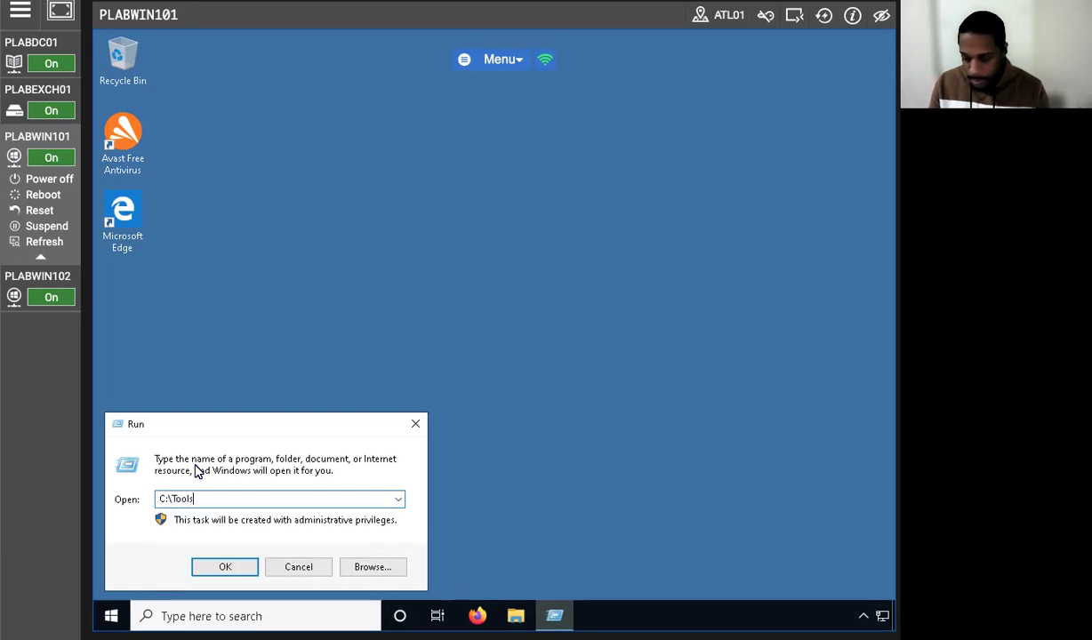
type("\\")
type("Enabled")
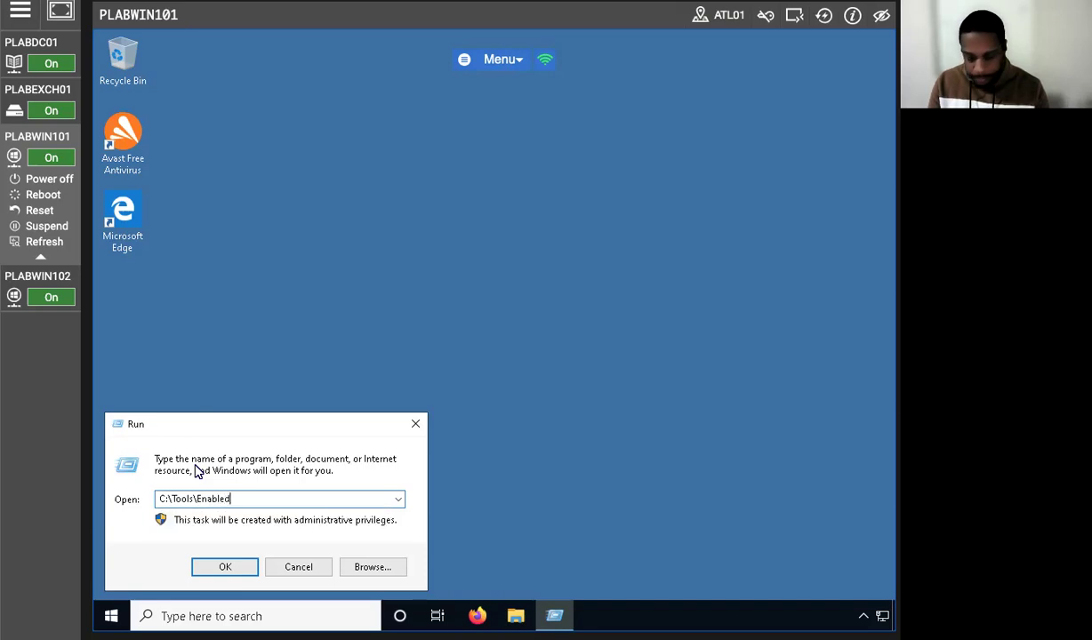
key("BackSpace")
type("Windows")
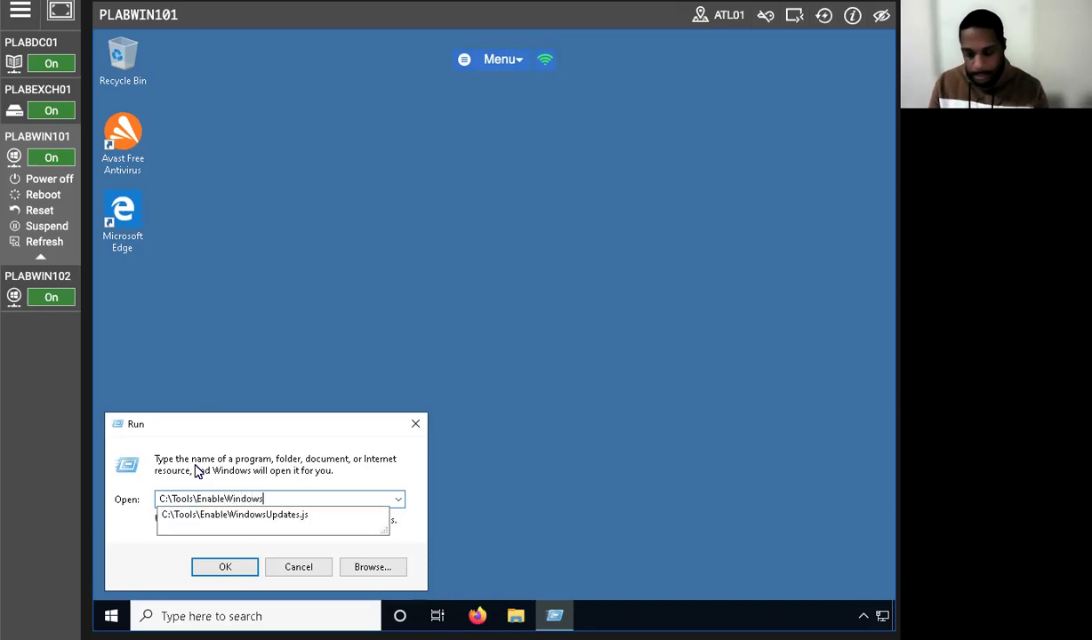
type("Updates")
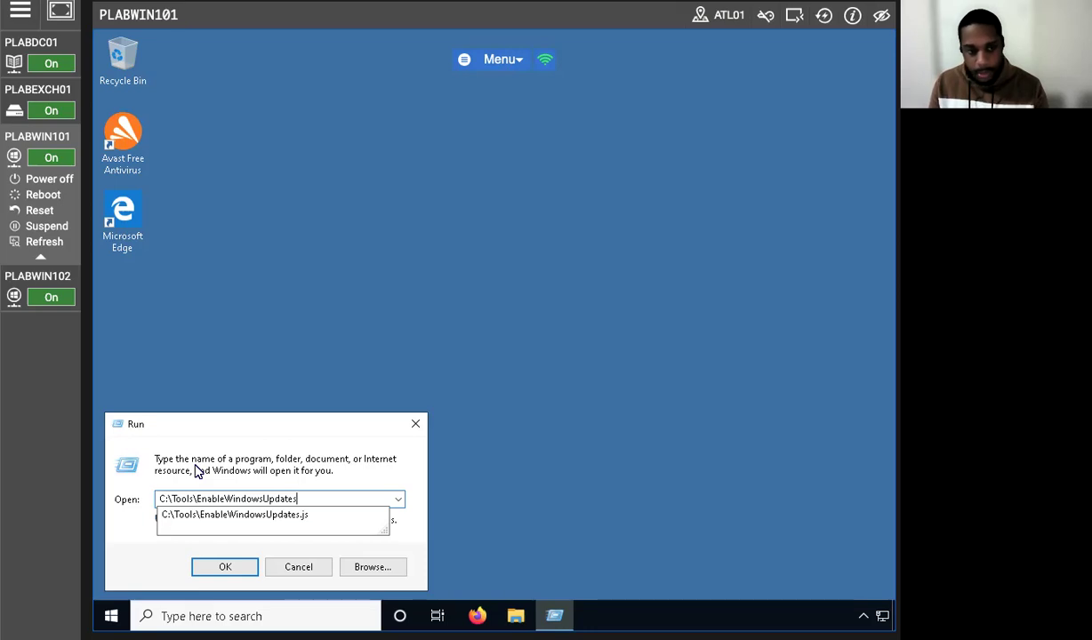
type(".js")
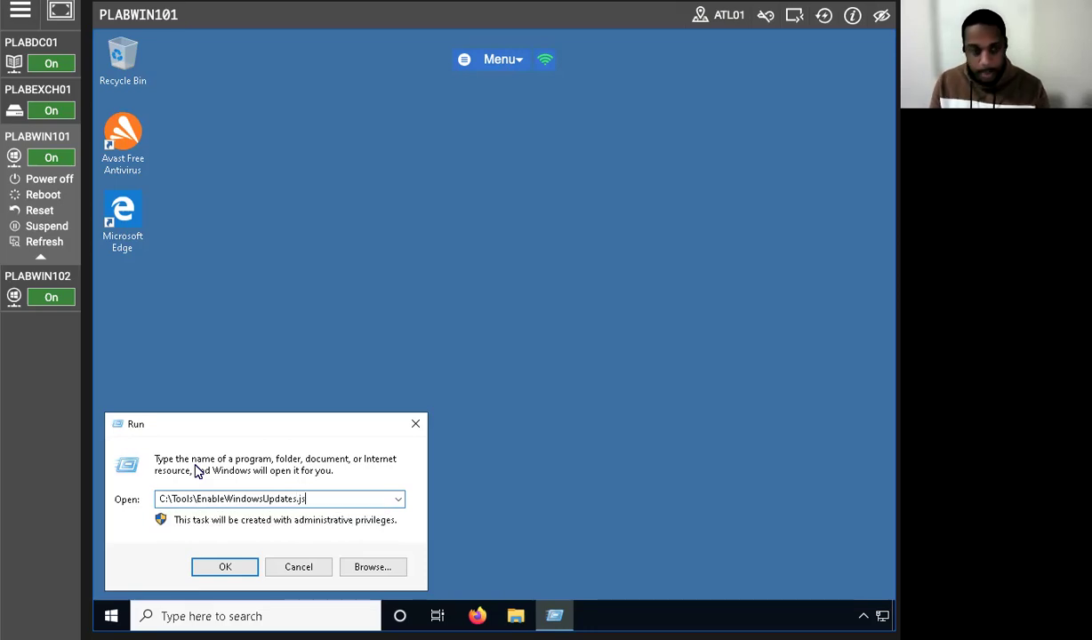
key("Return")
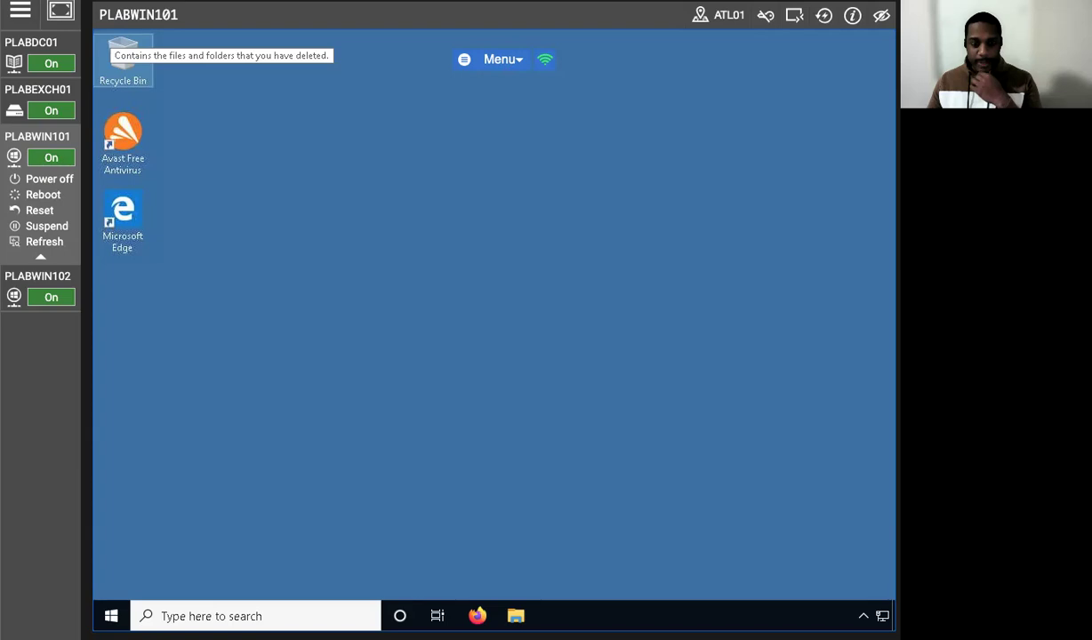
left_click(20, 10)
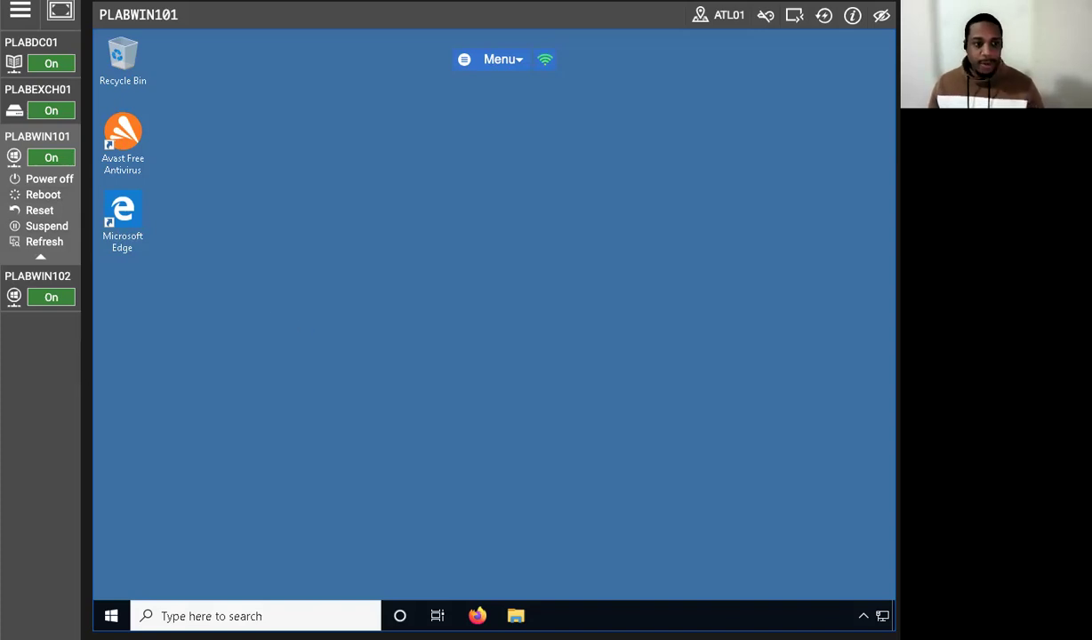
Search the machine for "ie" and launch Internet Explorer on the intranet page.
left_click(237, 617)
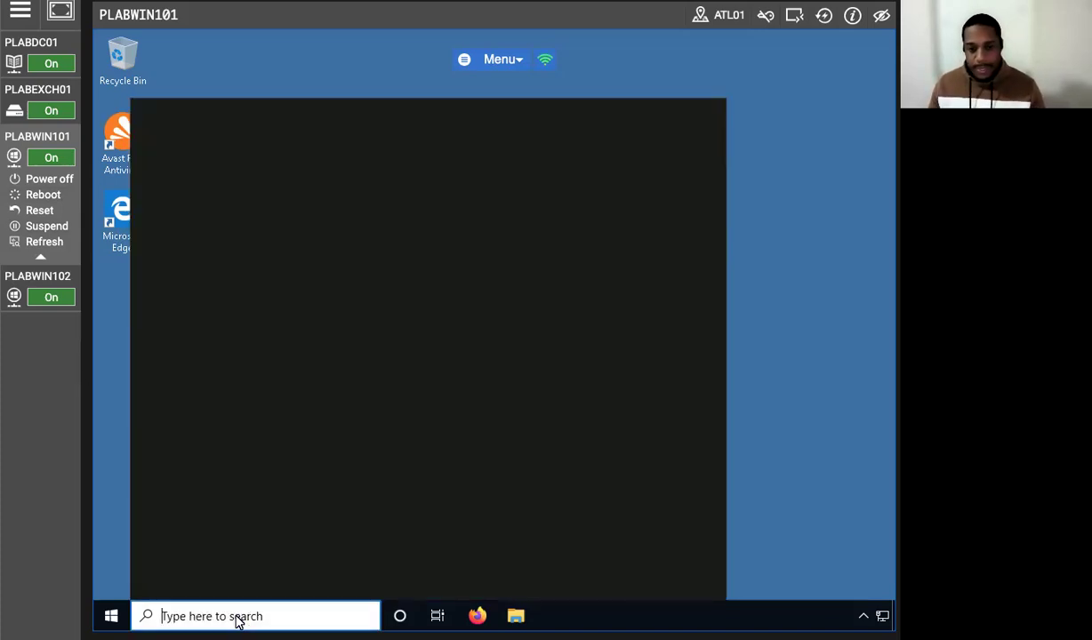
type("ie")
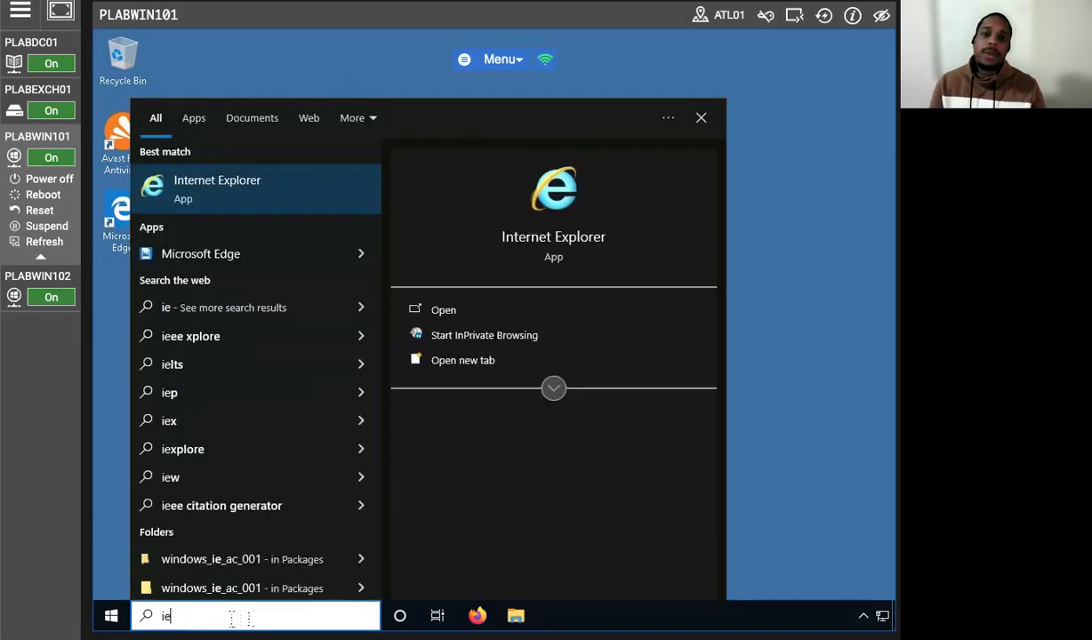
key("Return")
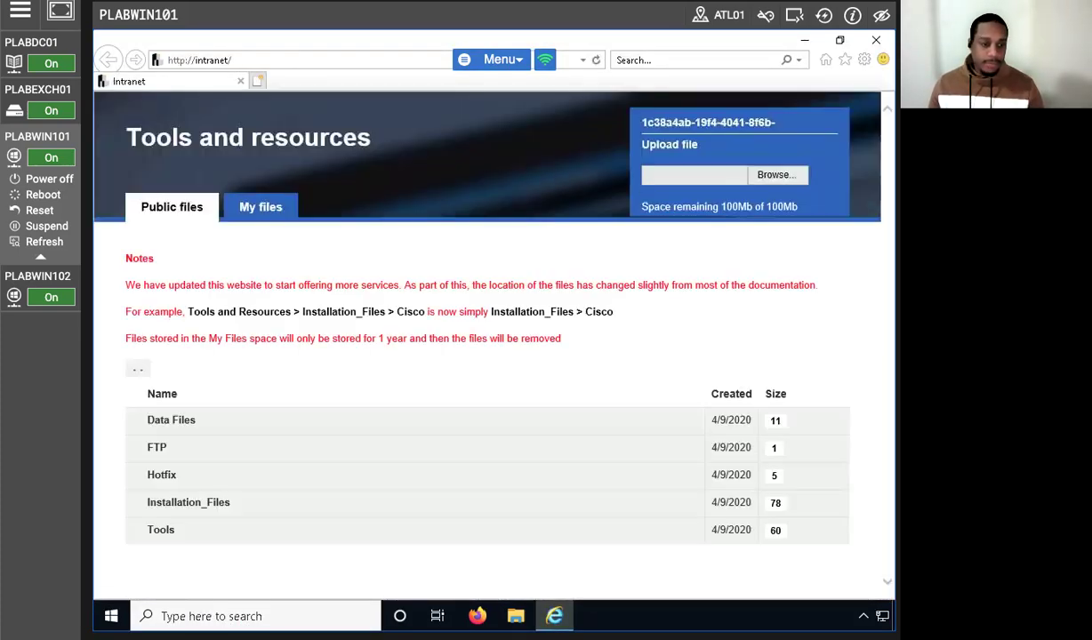
Browse the public files on the intranet to the RSAT folder inside Tools > Windows10.
left_click(164, 530)
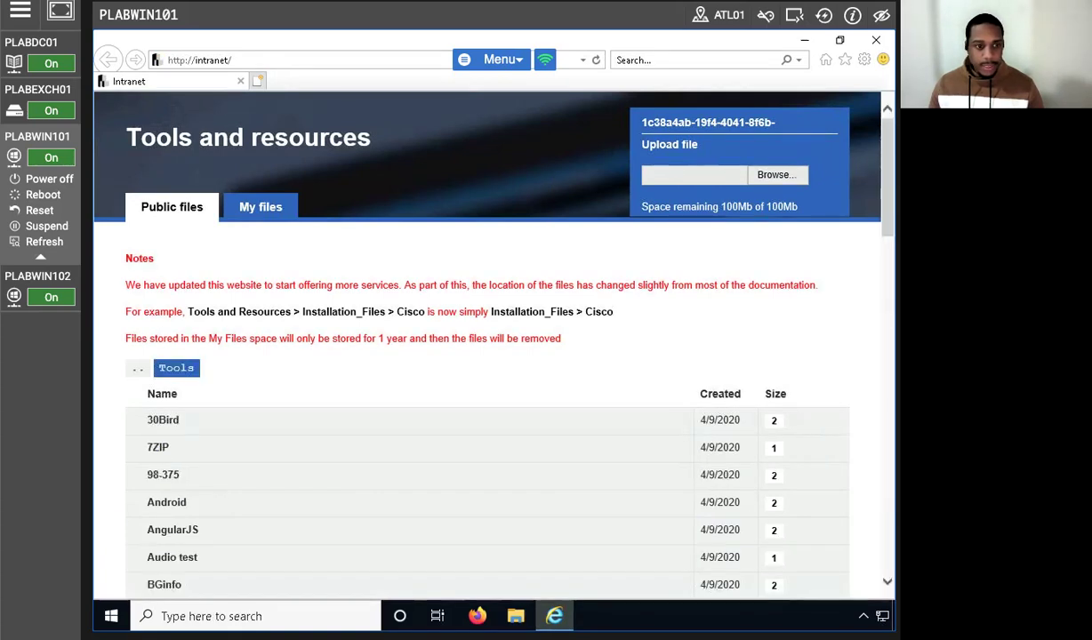
scroll(355, 463, "down", 5)
scroll(347, 466, "down", 10)
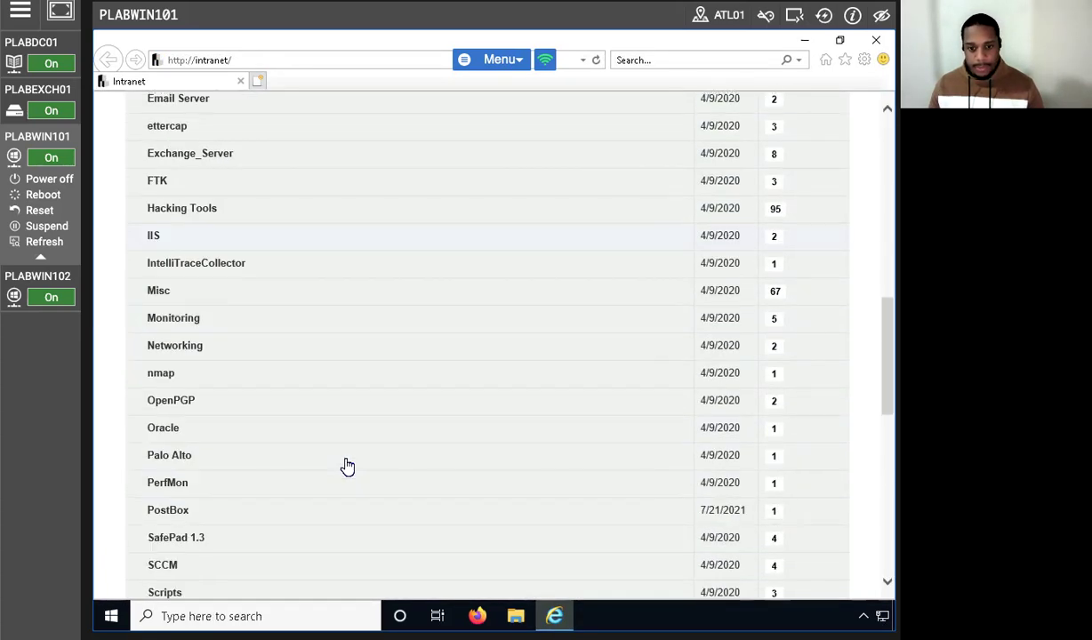
left_click(211, 390)
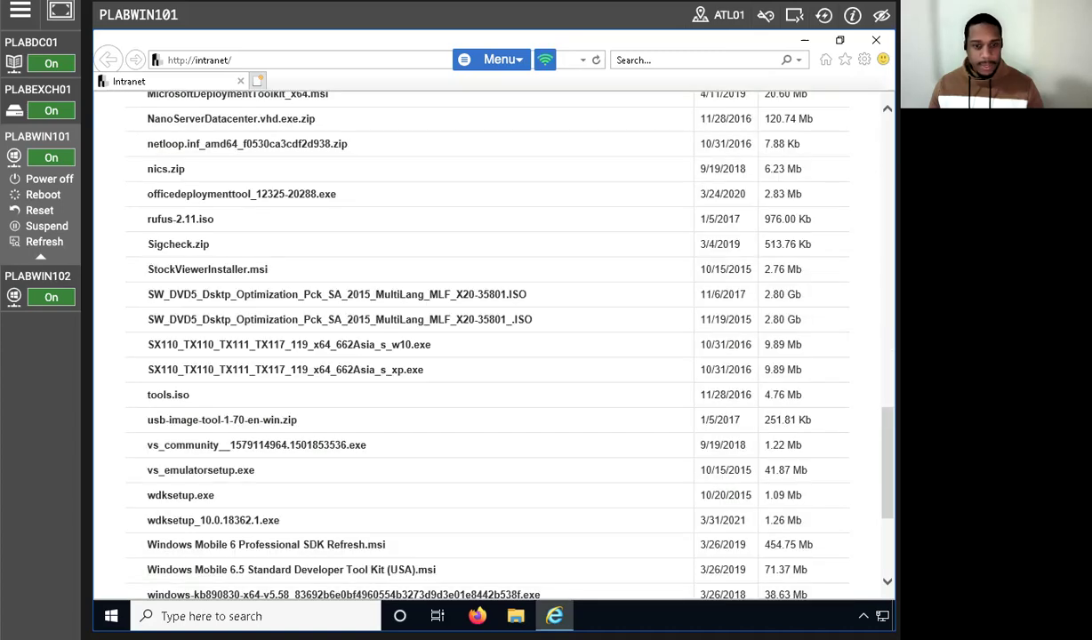
scroll(312, 327, "up", 1)
scroll(316, 332, "down", 5)
scroll(313, 341, "up", 3)
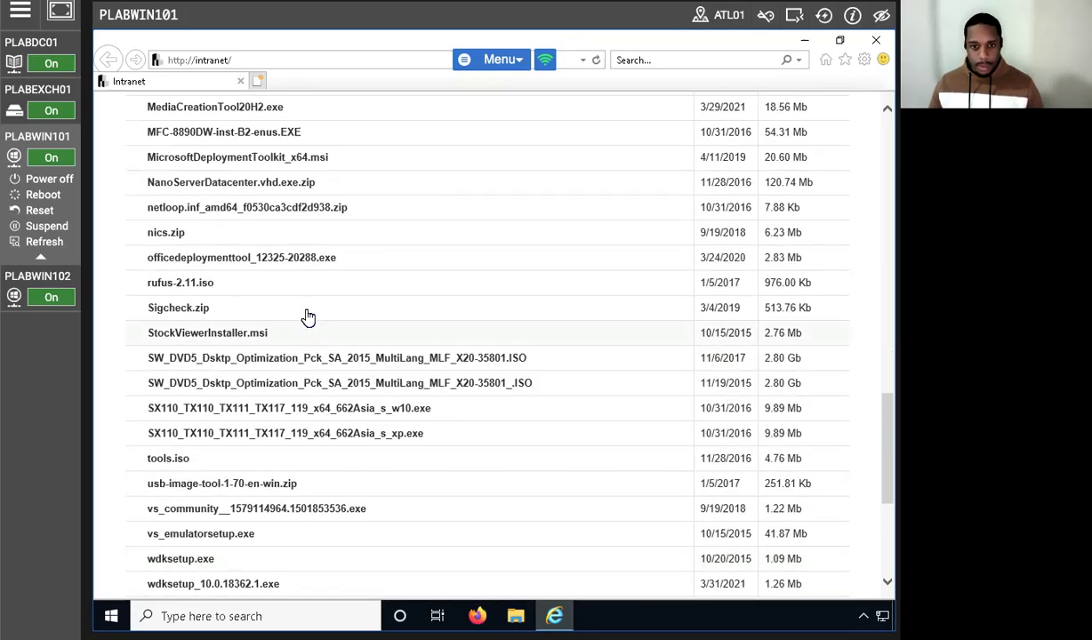
scroll(306, 315, "up", 15)
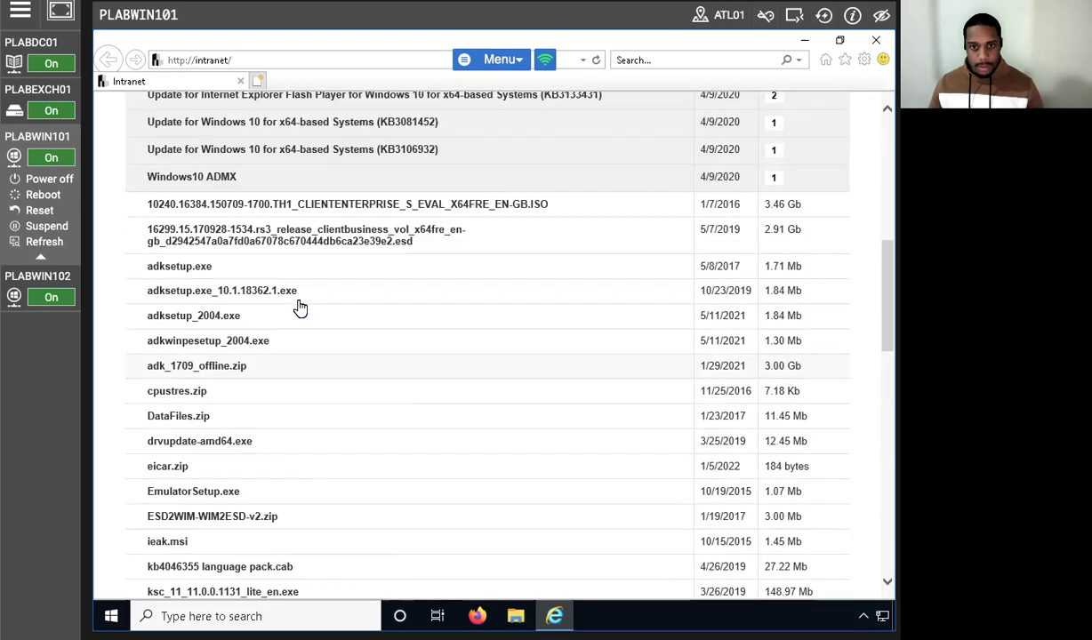
scroll(292, 218, "up", 4)
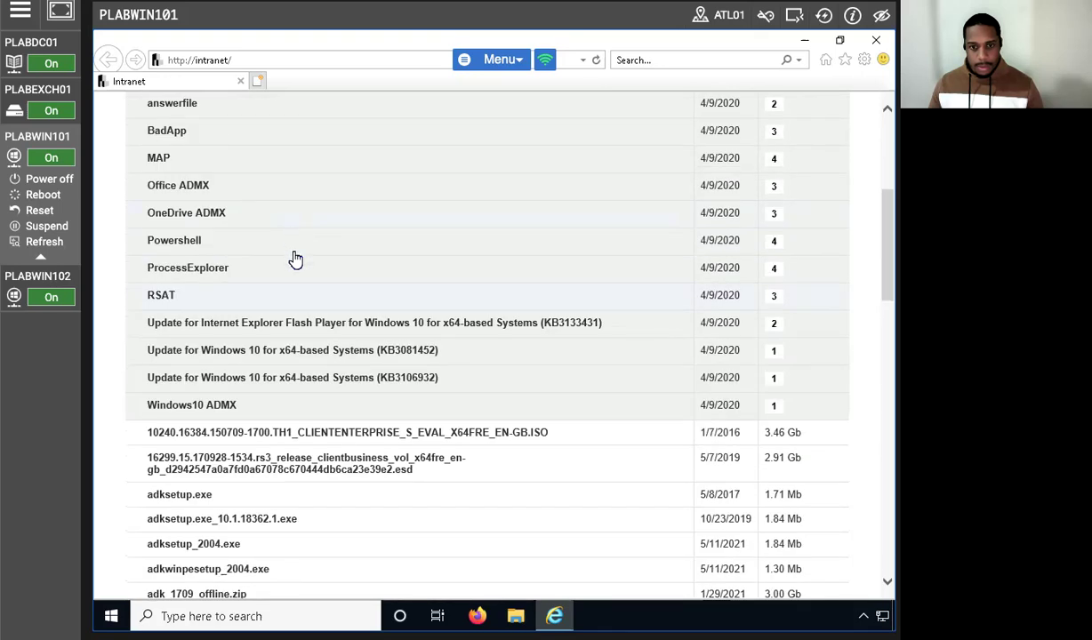
left_click(233, 291)
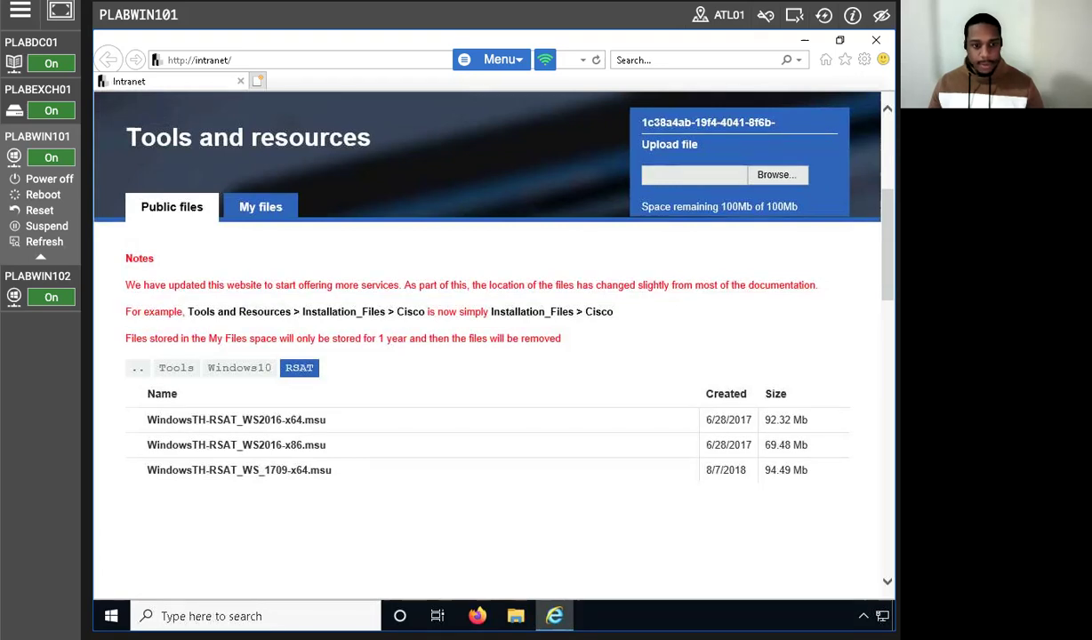
Install the WindowsTH-RSAT_WS2016-x64.msu update straight from the intranet, accepting its license terms, and close the installer and the browser.
left_click(228, 425)
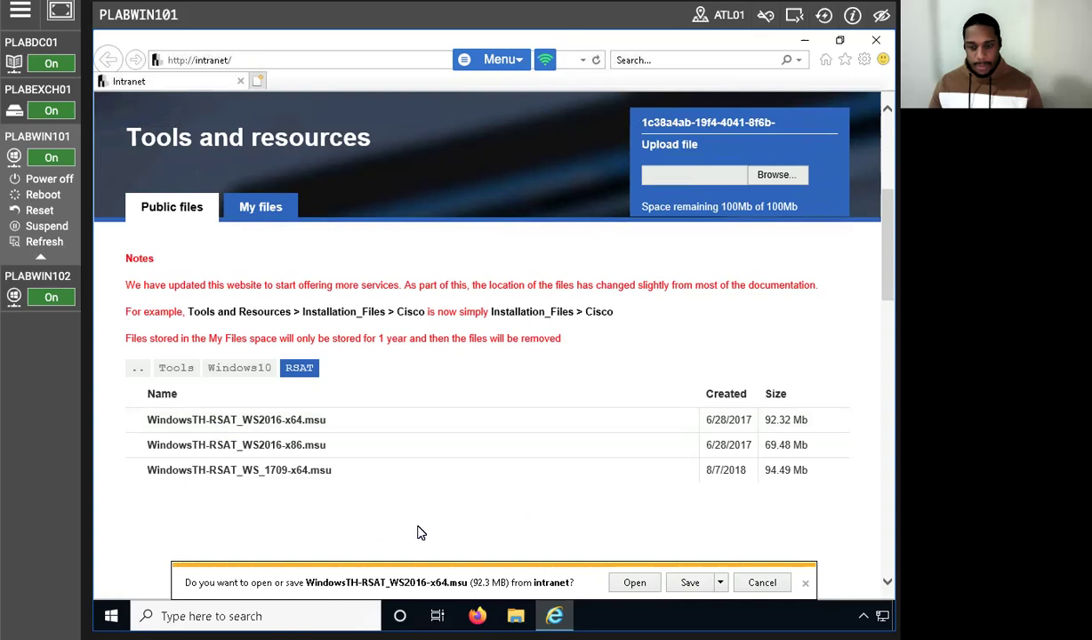
left_click(646, 582)
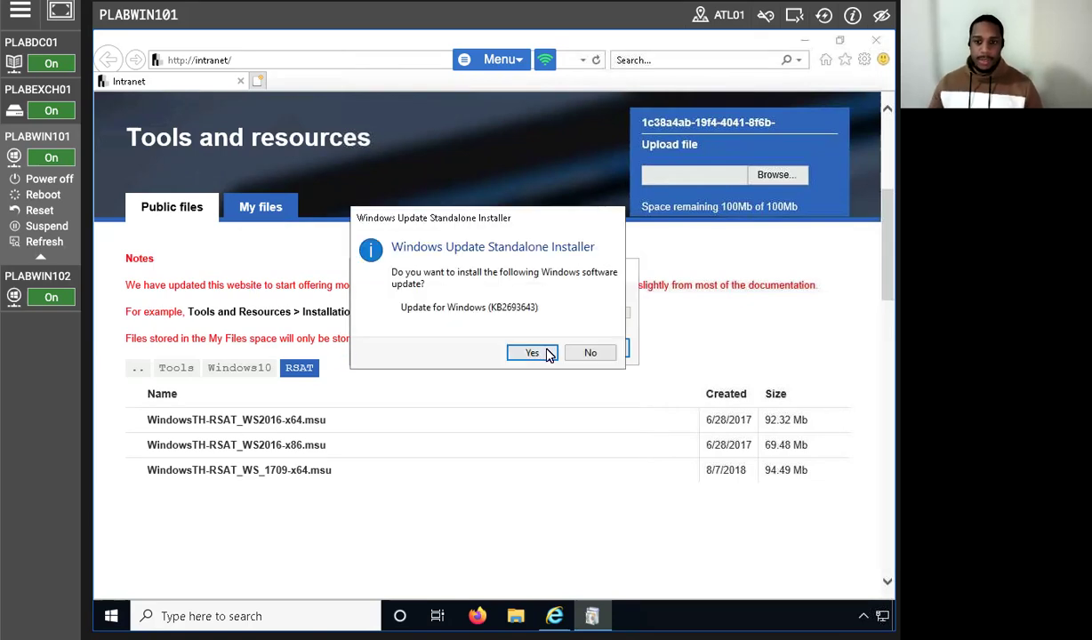
left_click(518, 358)
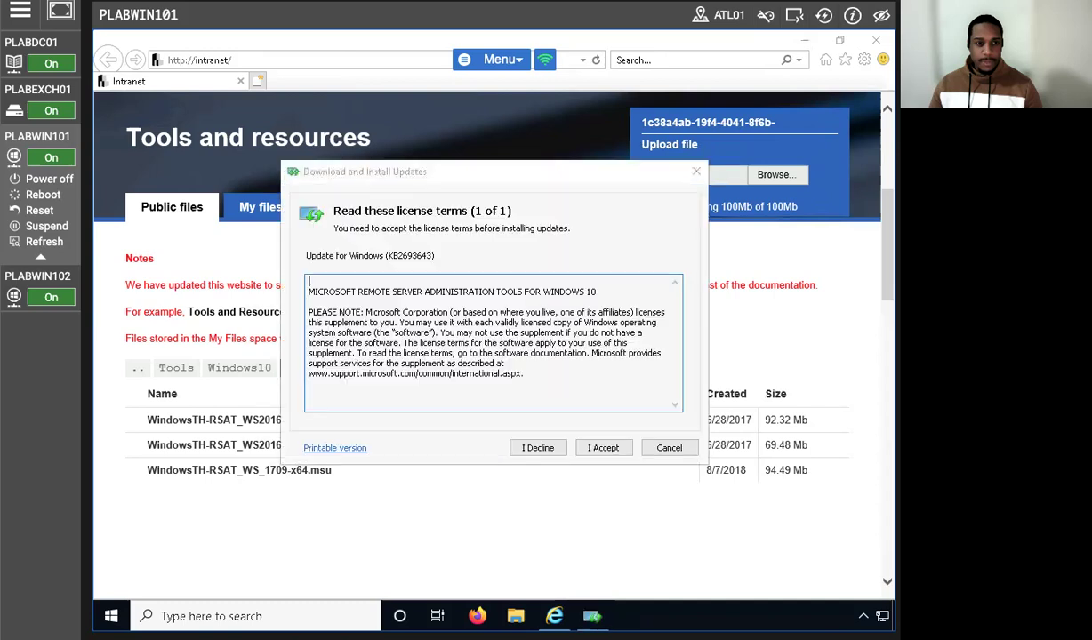
left_click(622, 453)
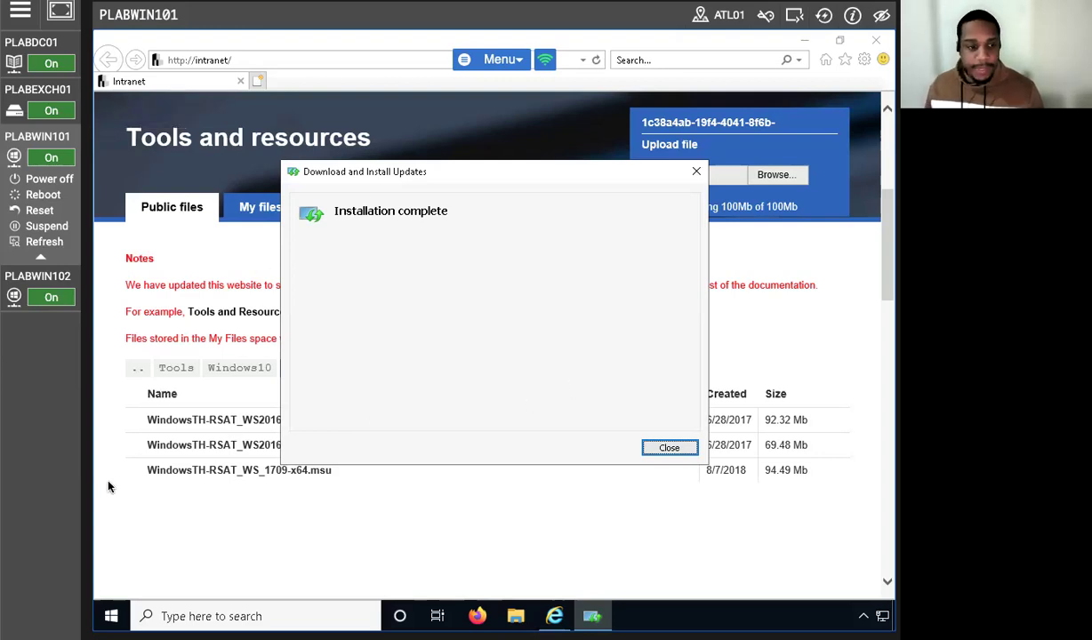
left_click(658, 448)
left_click(876, 40)
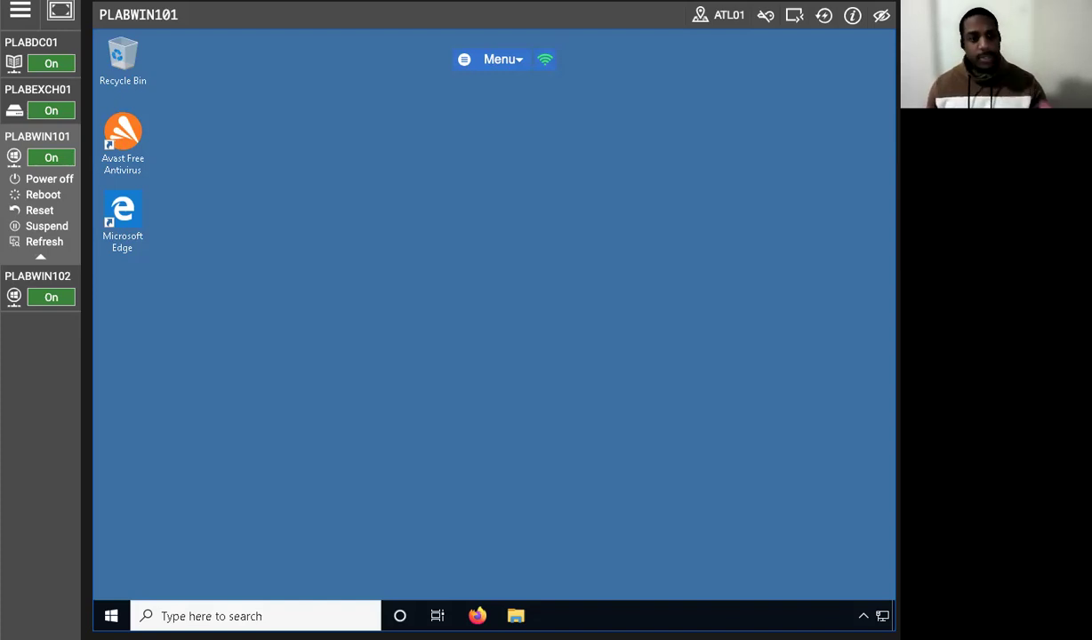
key("XF86MonBrightnessUp")
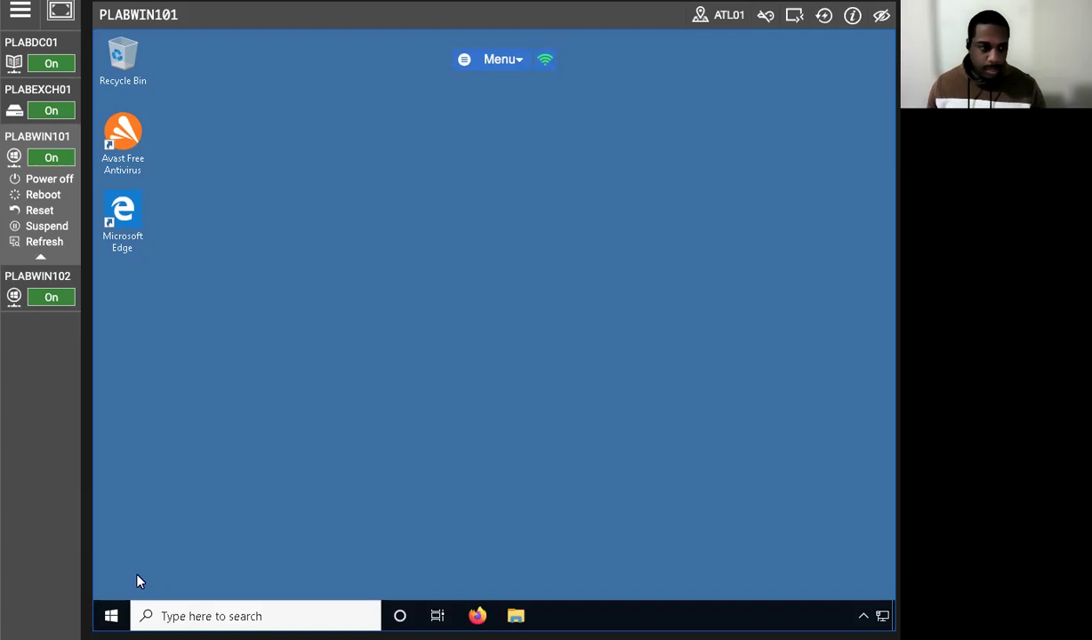
View the update history under Windows Update in the Update & Security settings.
left_click(112, 616)
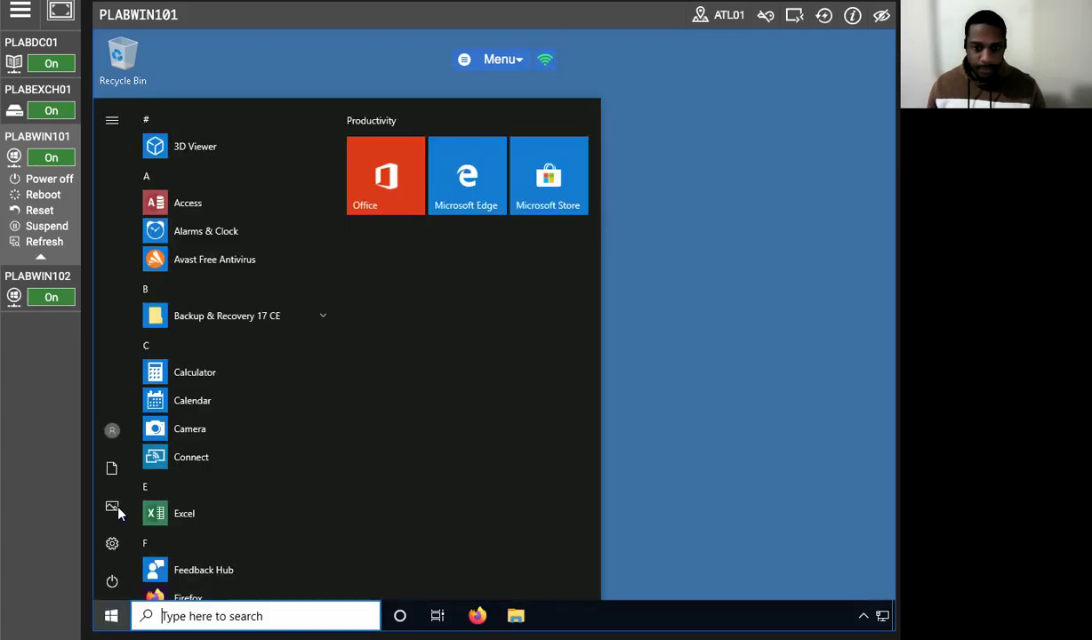
left_click(111, 543)
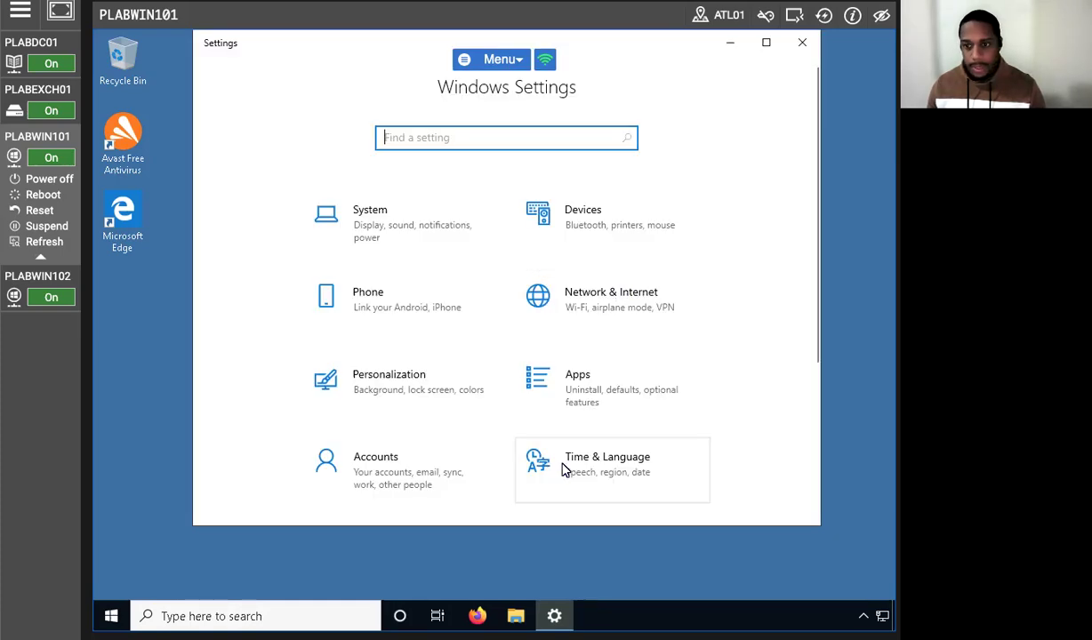
scroll(523, 411, "down", 3)
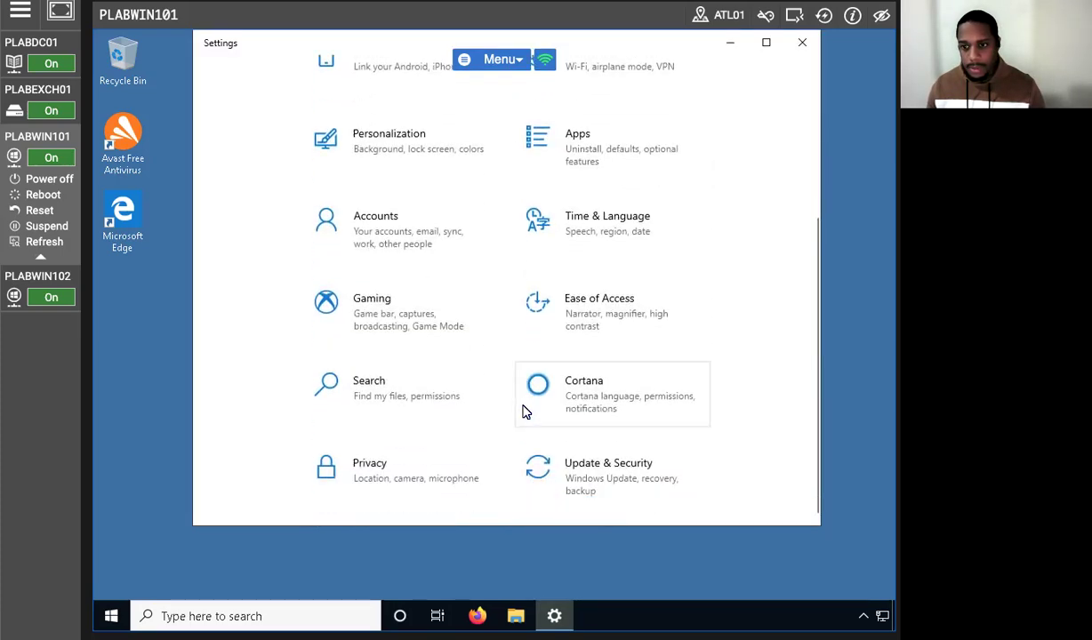
left_click(589, 471)
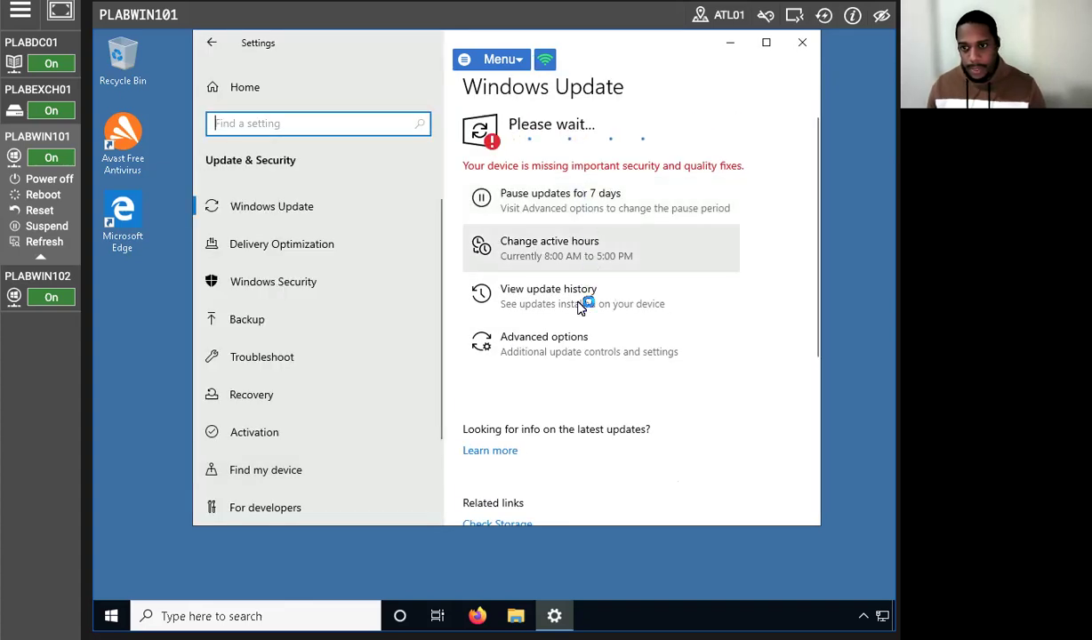
left_click(576, 377)
left_click(213, 47)
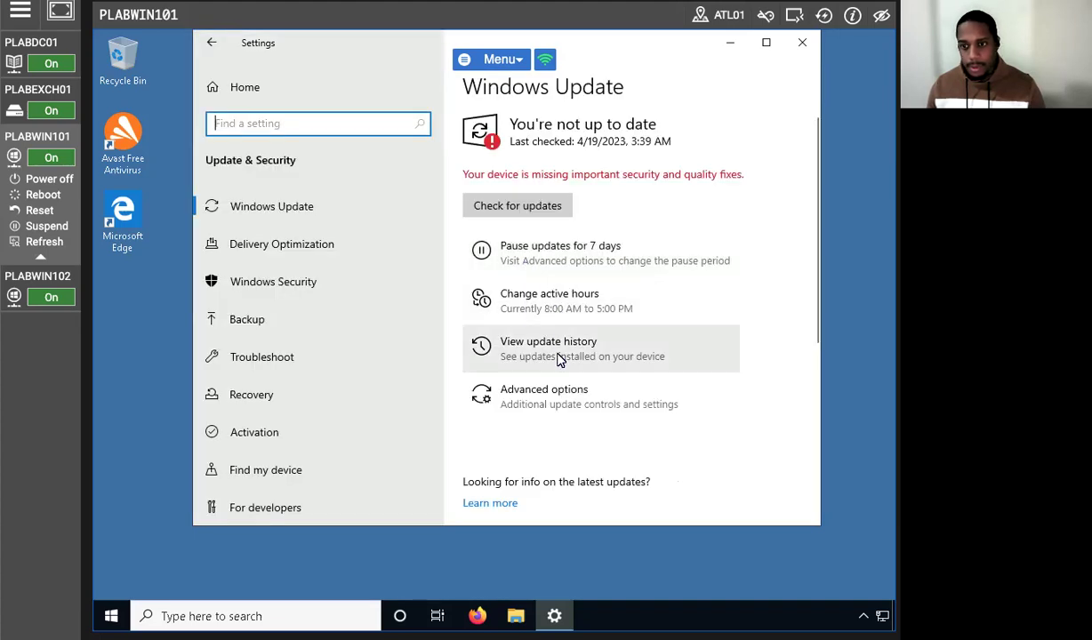
left_click(560, 358)
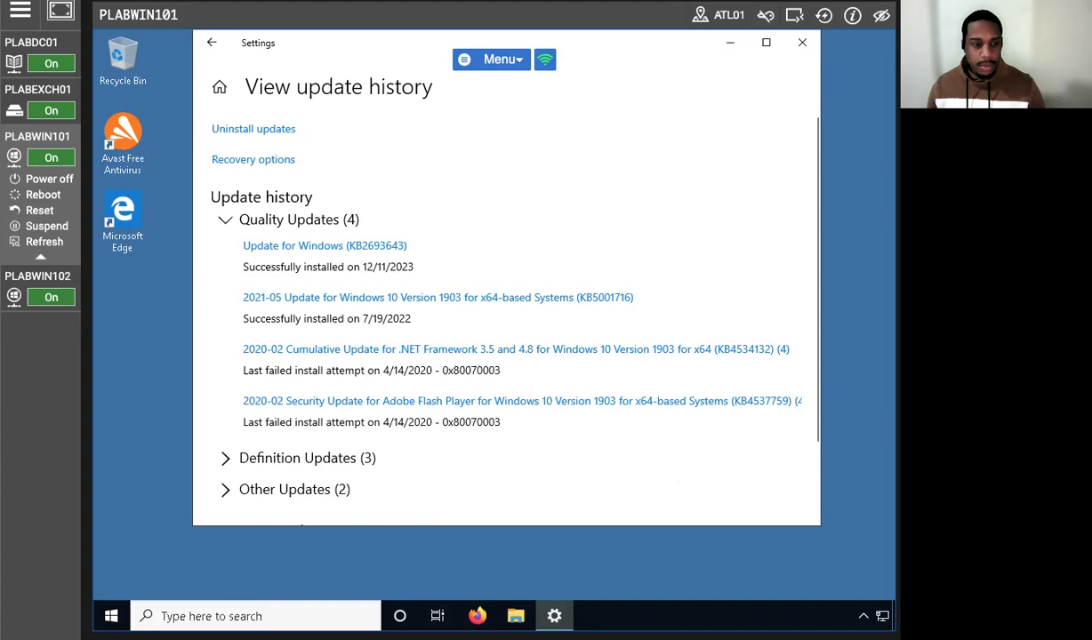
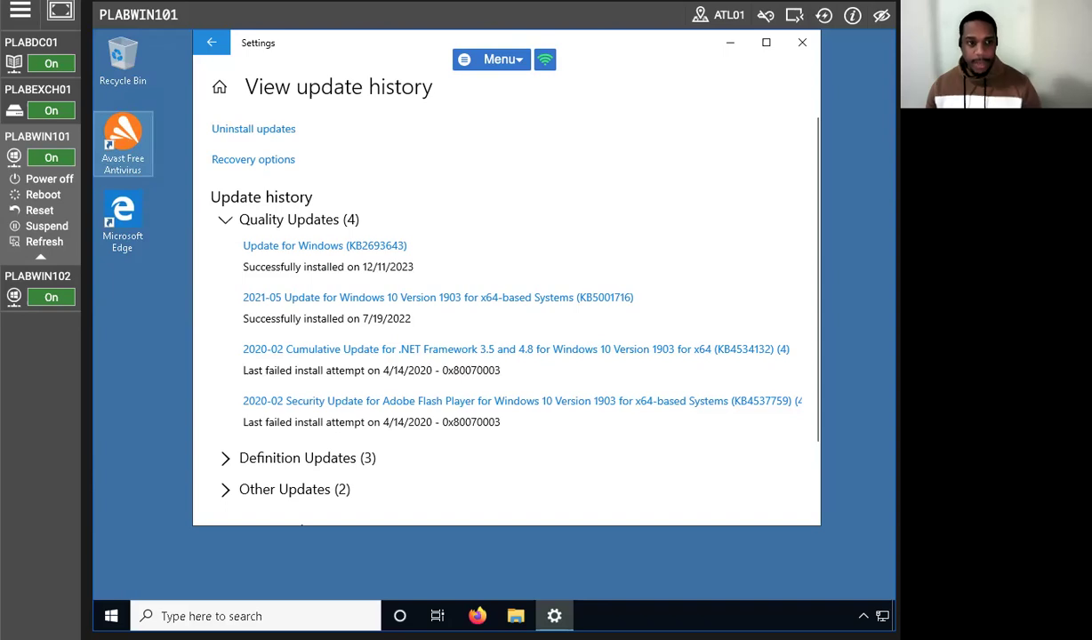
Change the start of the Windows Update active hours to 9:00 AM, keeping the end at 5:00 PM, and return to the Windows Update page.
left_click(211, 42)
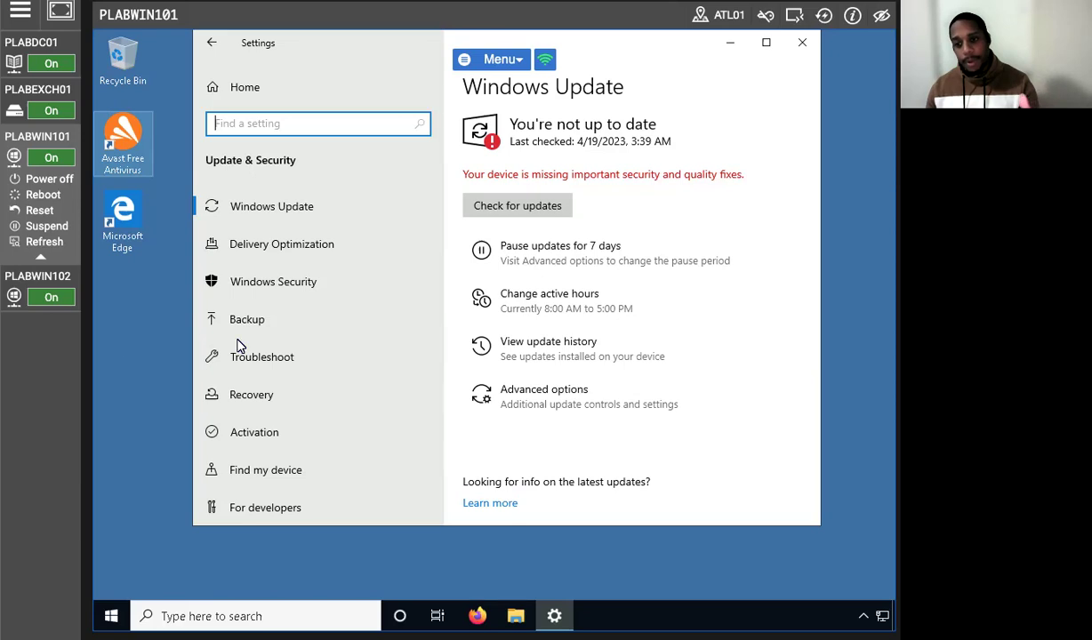
left_click(533, 297)
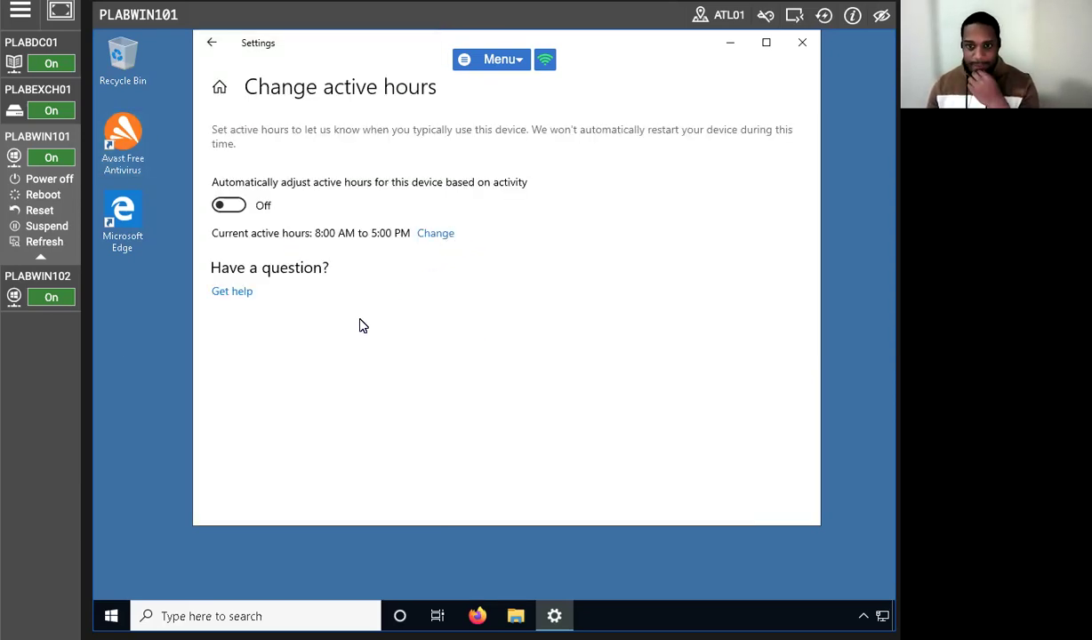
left_click(433, 234)
left_click(371, 287)
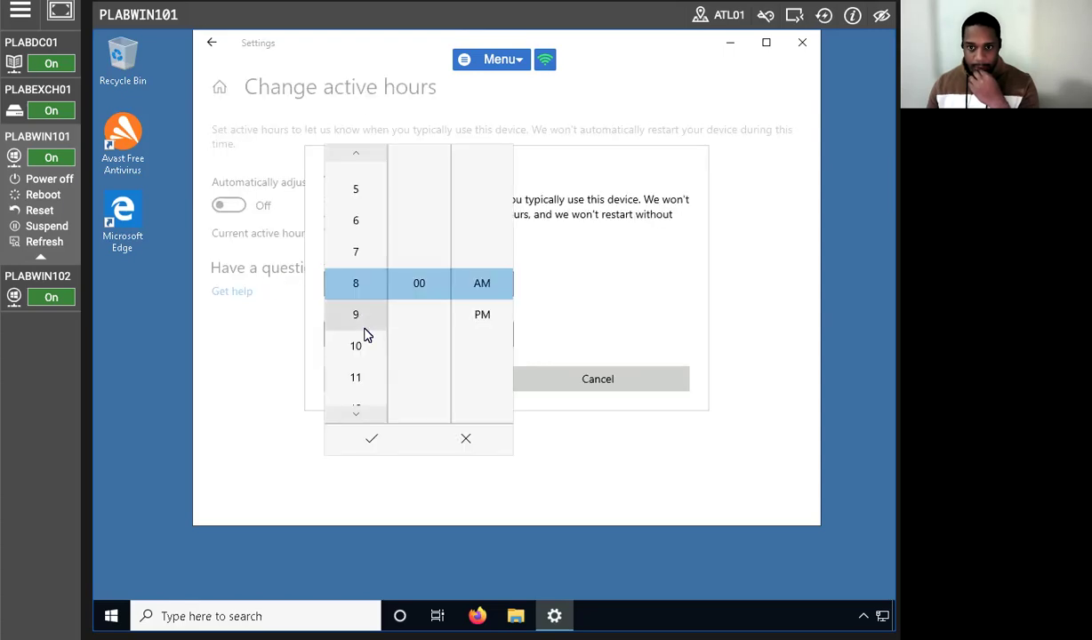
left_click(363, 318)
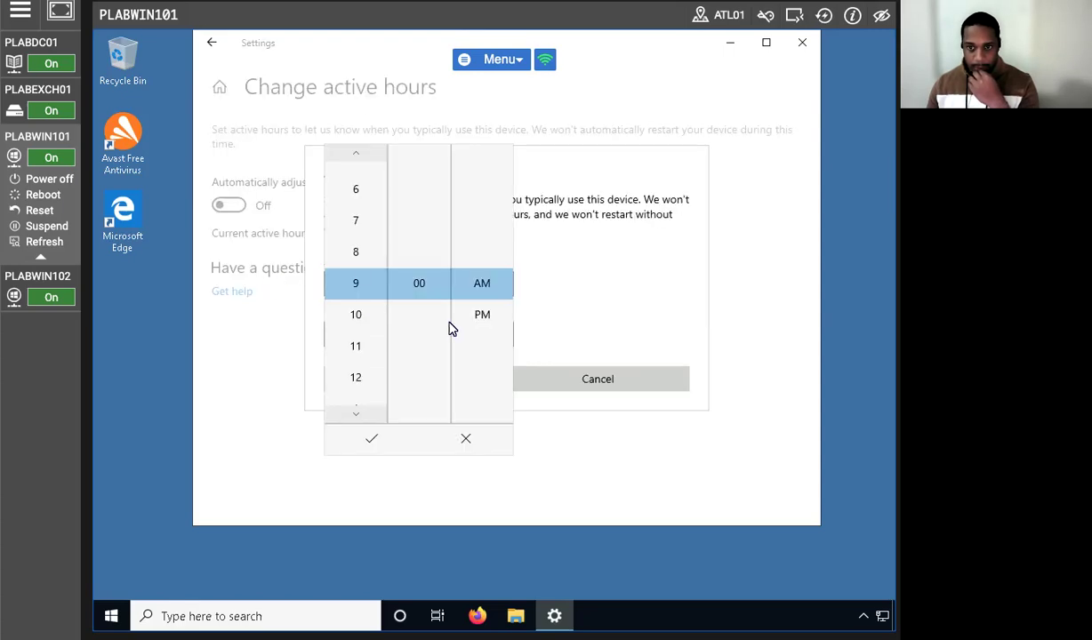
left_click(371, 438)
left_click(413, 380)
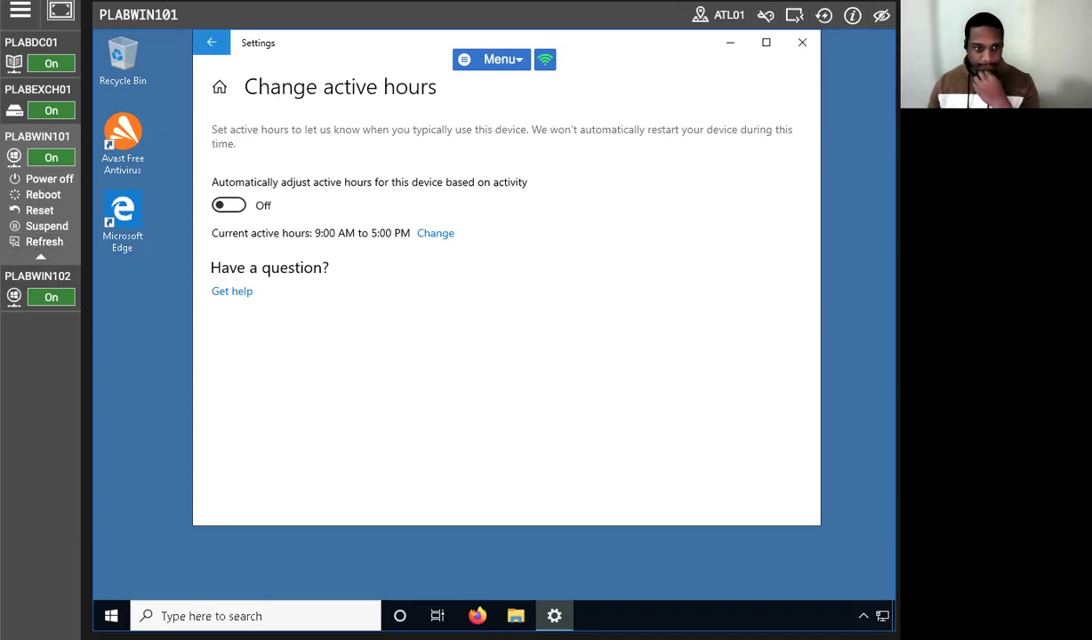
left_click(211, 42)
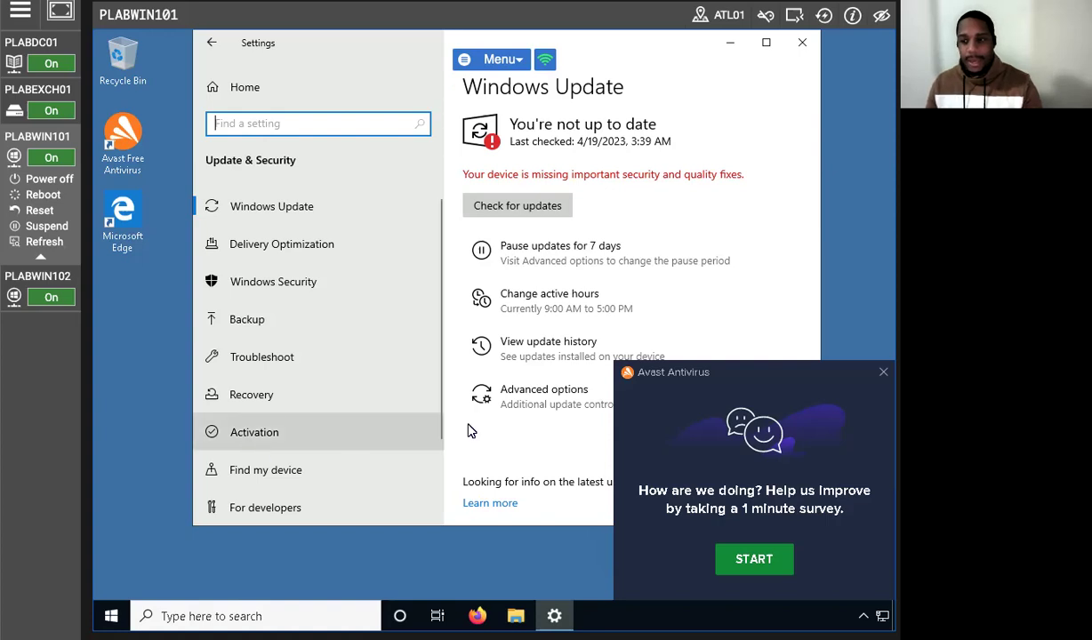
Dismiss the Avast survey and turn on receiving updates for other Microsoft products in the advanced Windows Update options.
left_click(882, 372)
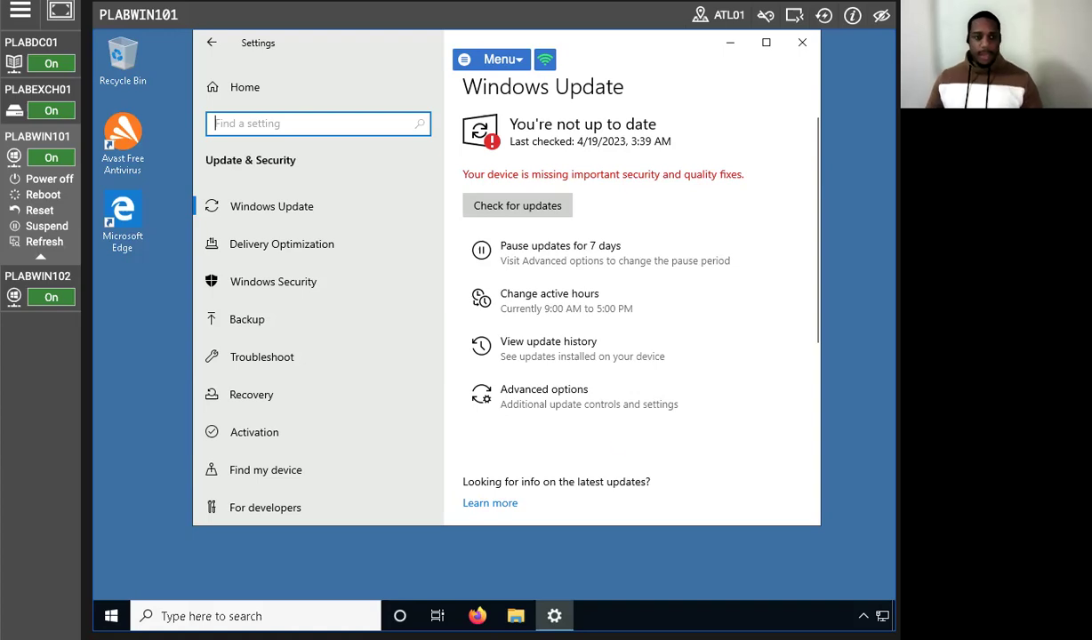
left_click(547, 396)
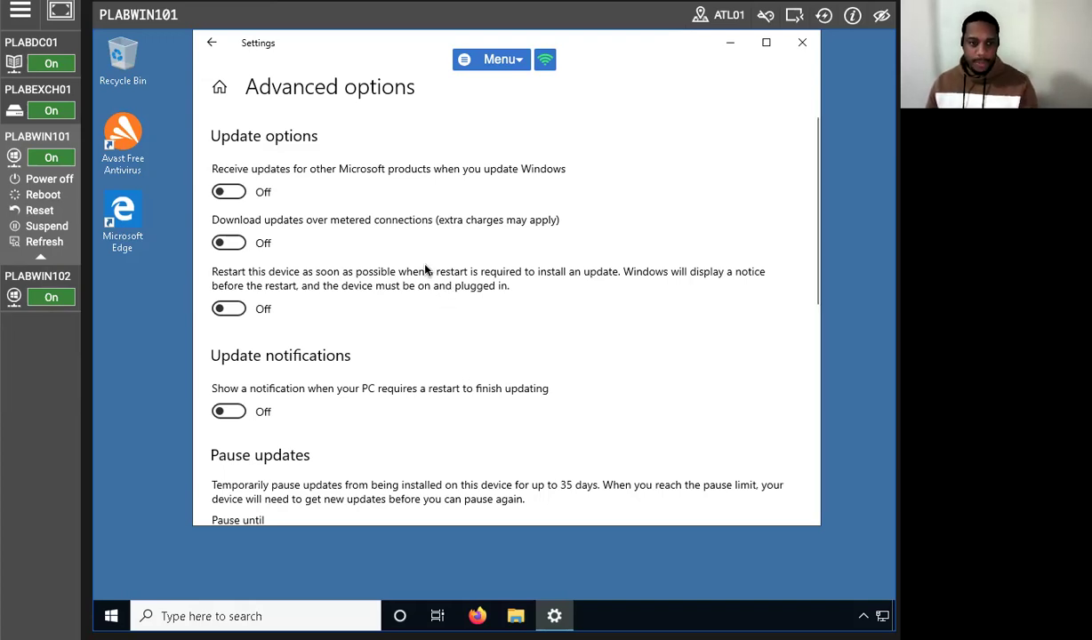
left_click(226, 193)
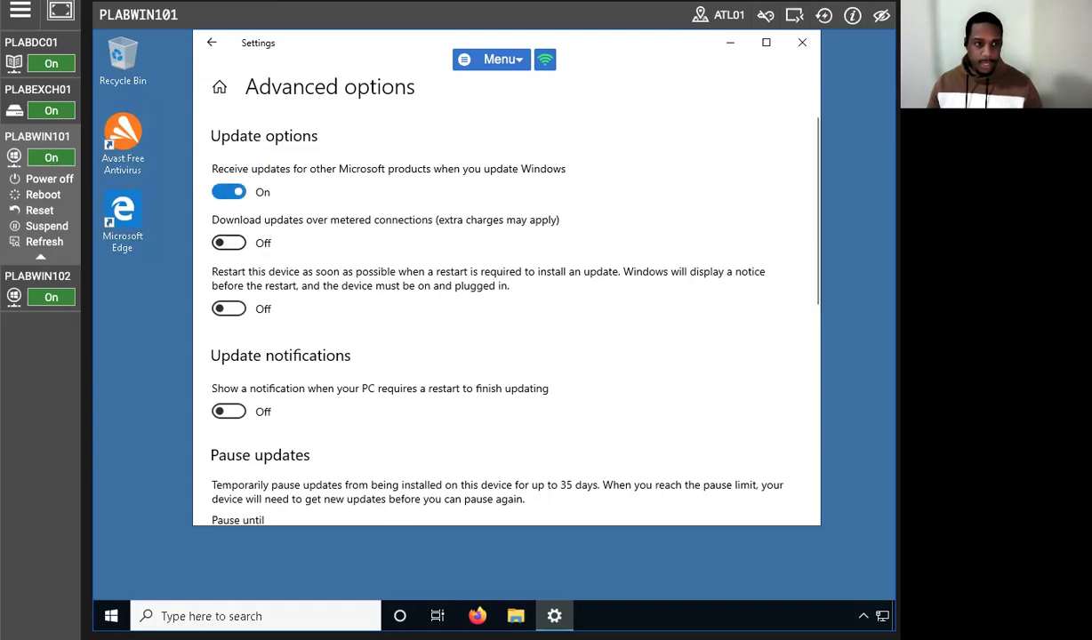
scroll(402, 373, "down", 3)
scroll(402, 371, "down", 4)
scroll(353, 297, "up", 6)
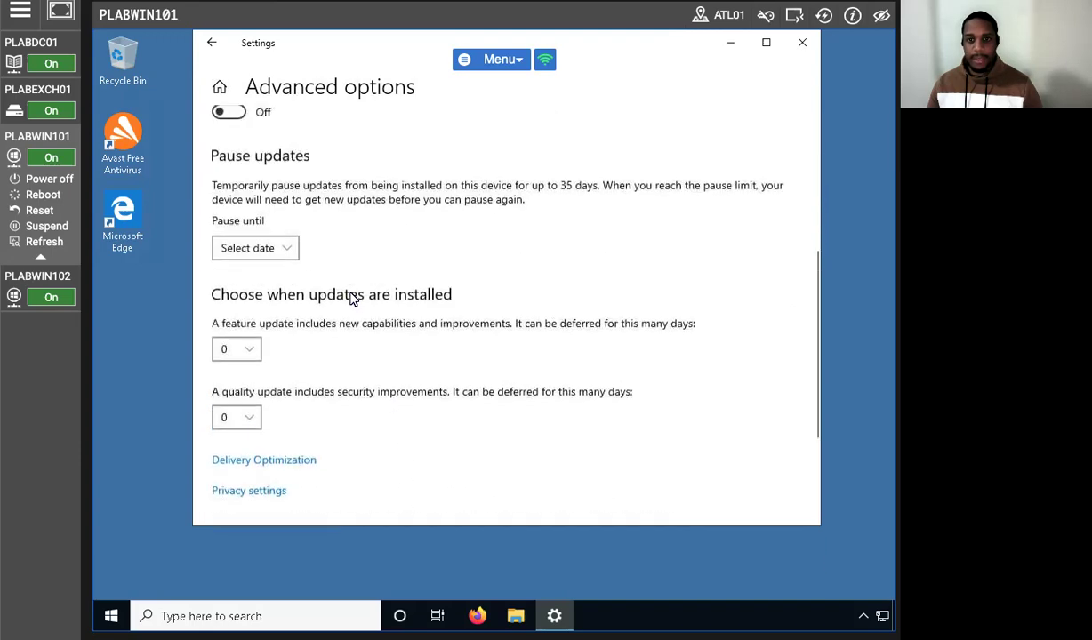
left_click(212, 42)
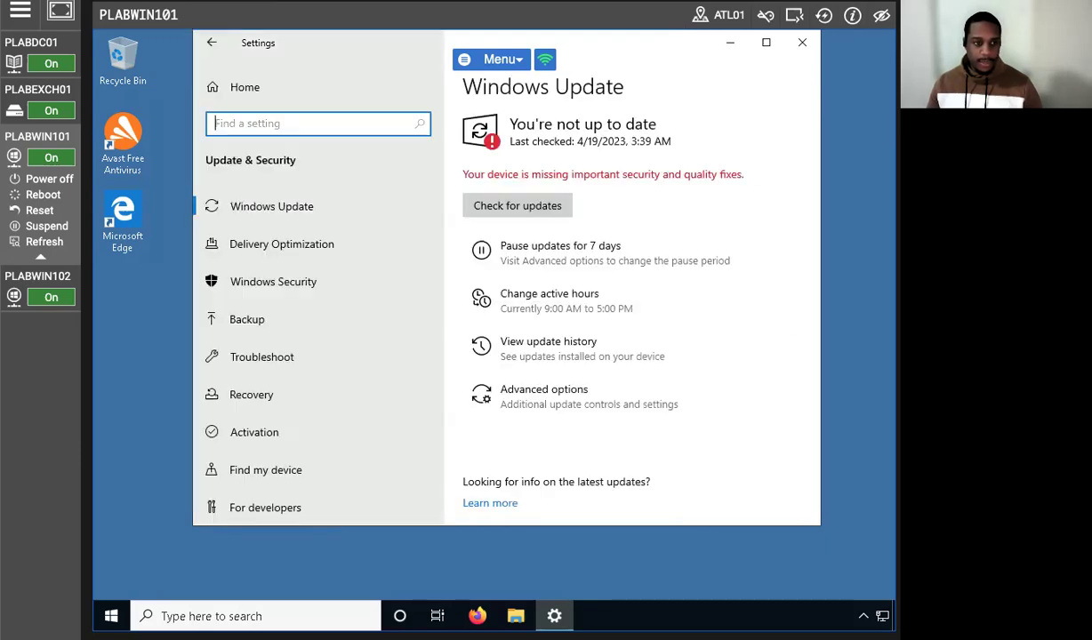
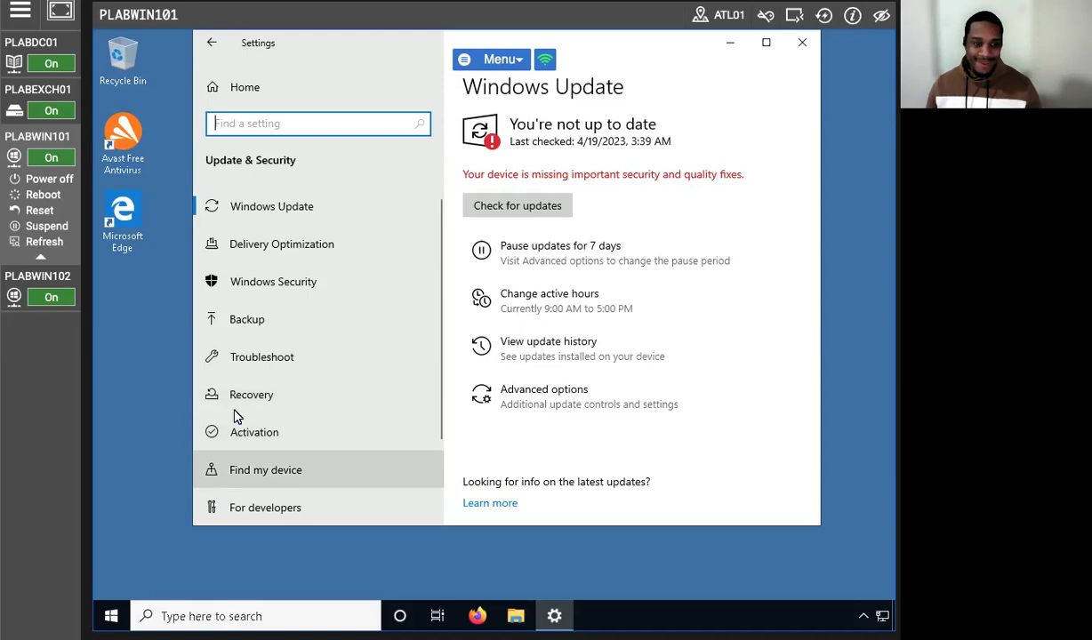
Uninstall the Update for Microsoft Windows (KB2693643) from the installed updates list, and close the list and the lab guide notice.
left_click(573, 355)
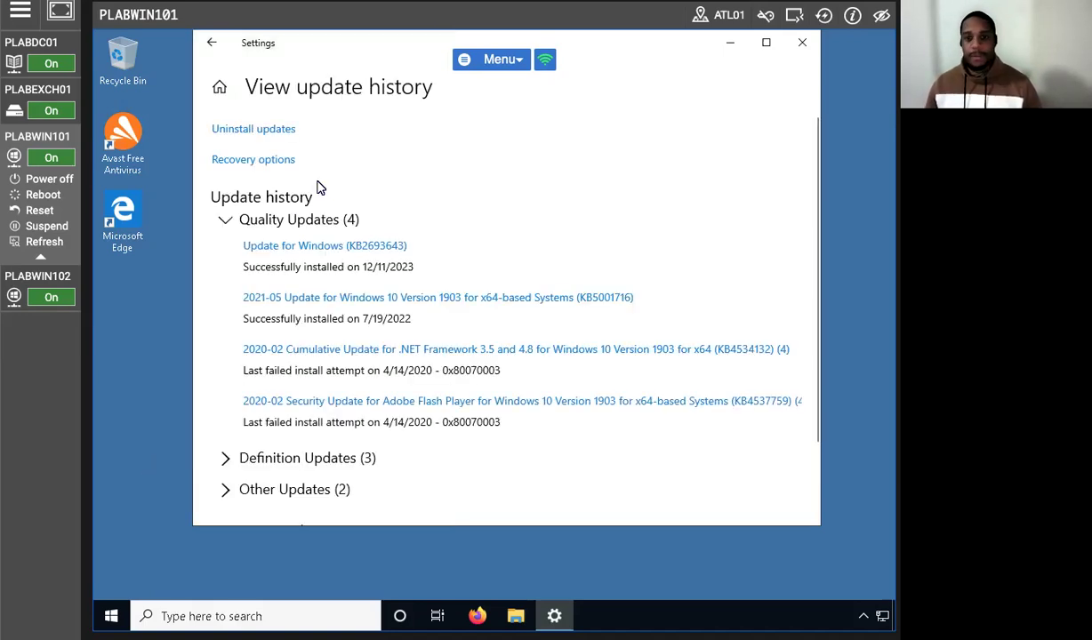
left_click(268, 131)
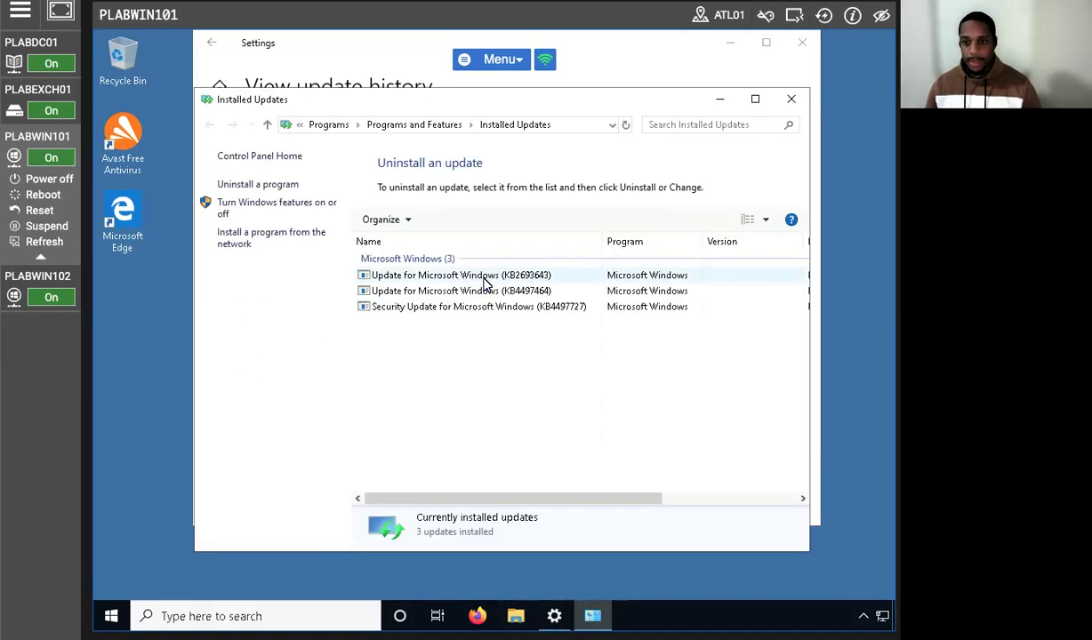
left_click(478, 275)
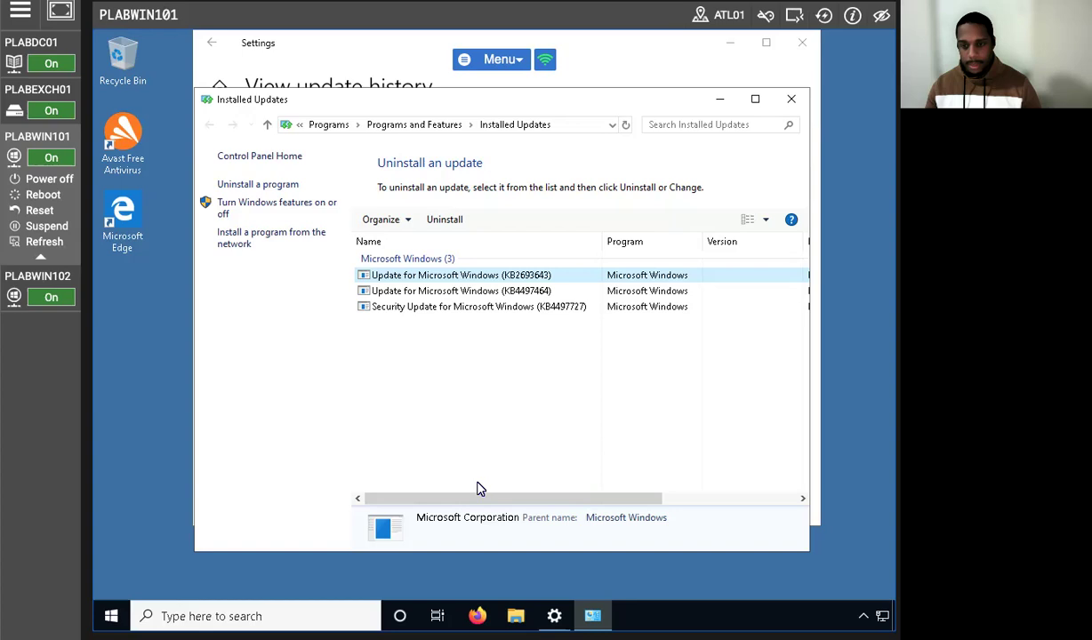
left_click(754, 99)
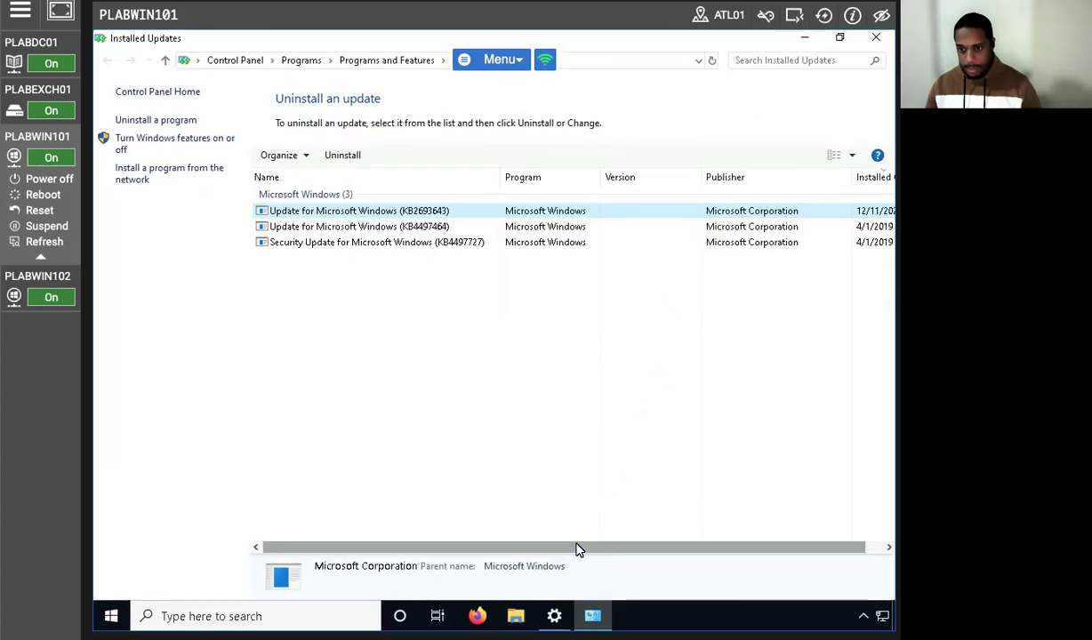
left_click_drag(578, 547, 622, 549)
left_click_drag(480, 547, 461, 547)
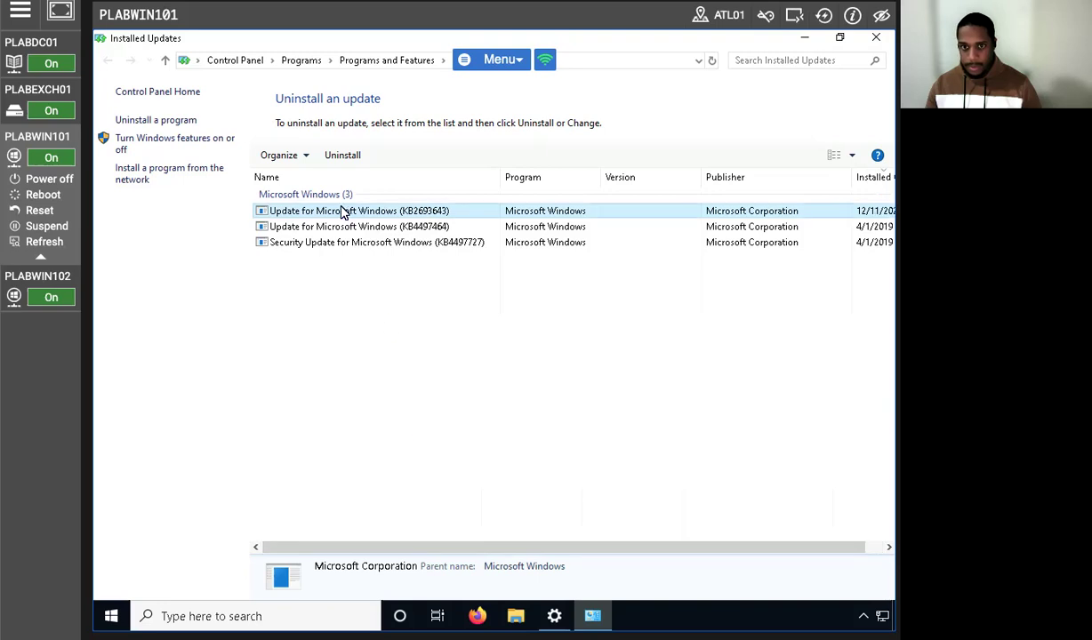
double_click(341, 212)
left_click(512, 320)
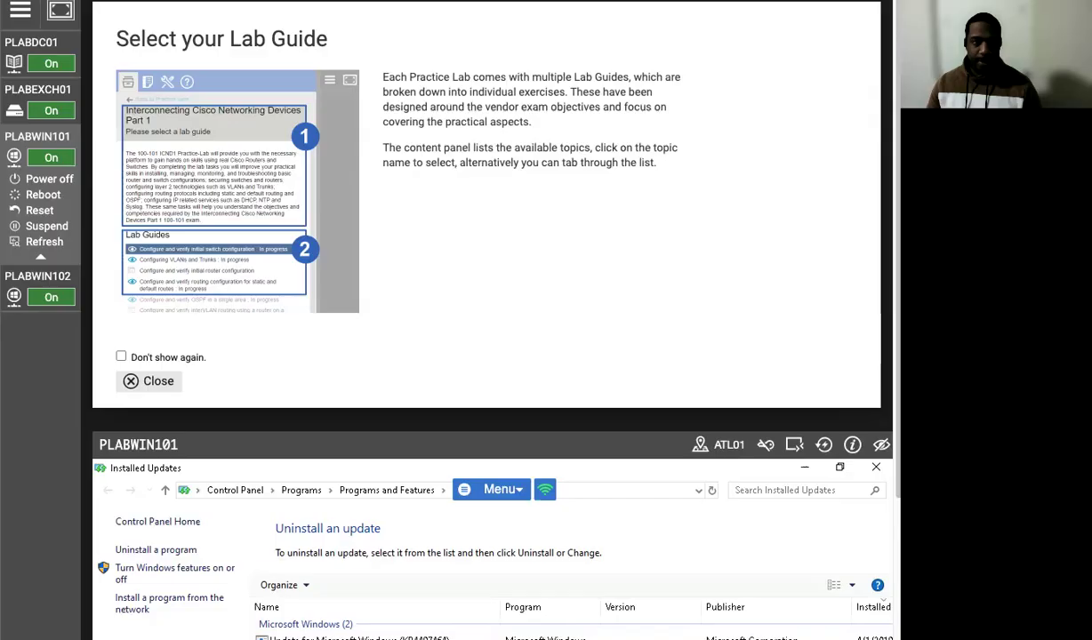
left_click(147, 381)
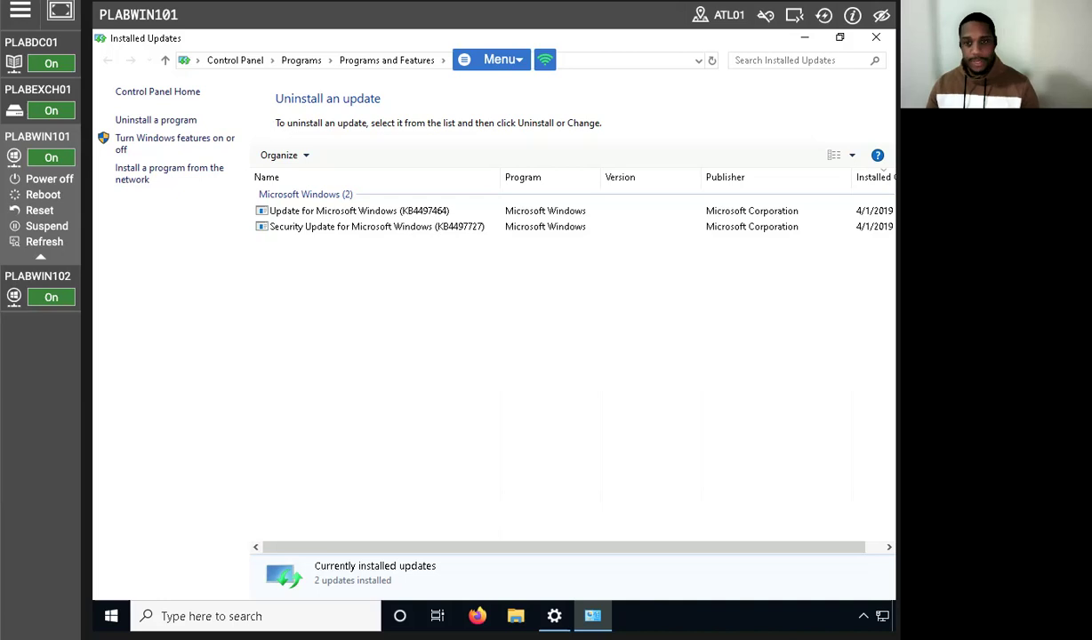
left_click(875, 38)
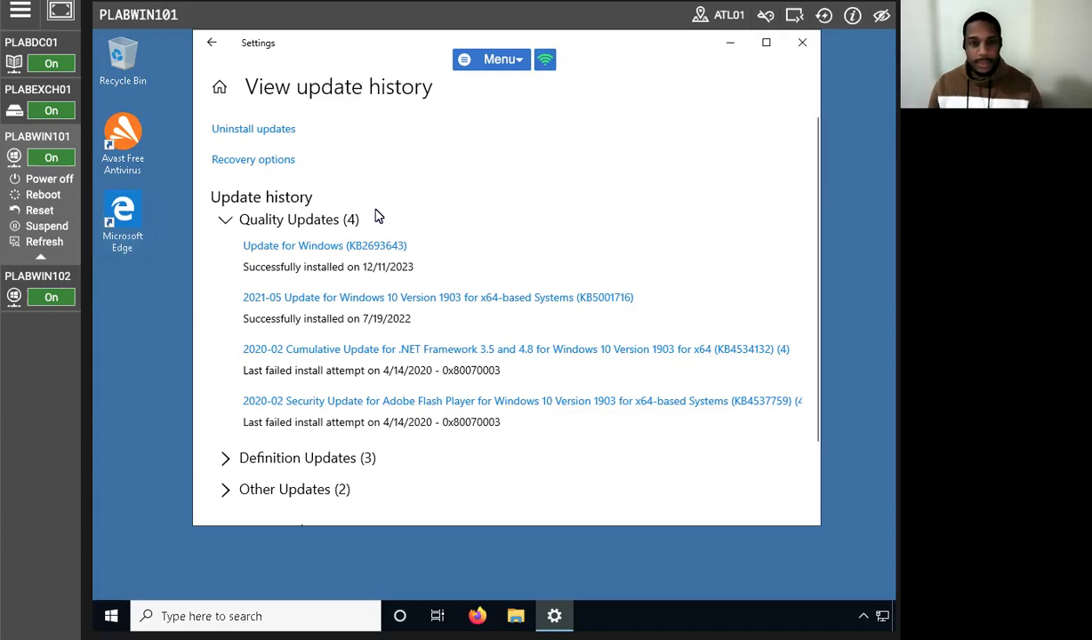
Switch to the PLABDC01 server and run the script C:\Tools\EnableWindowsUpdates.js.
left_click(32, 42)
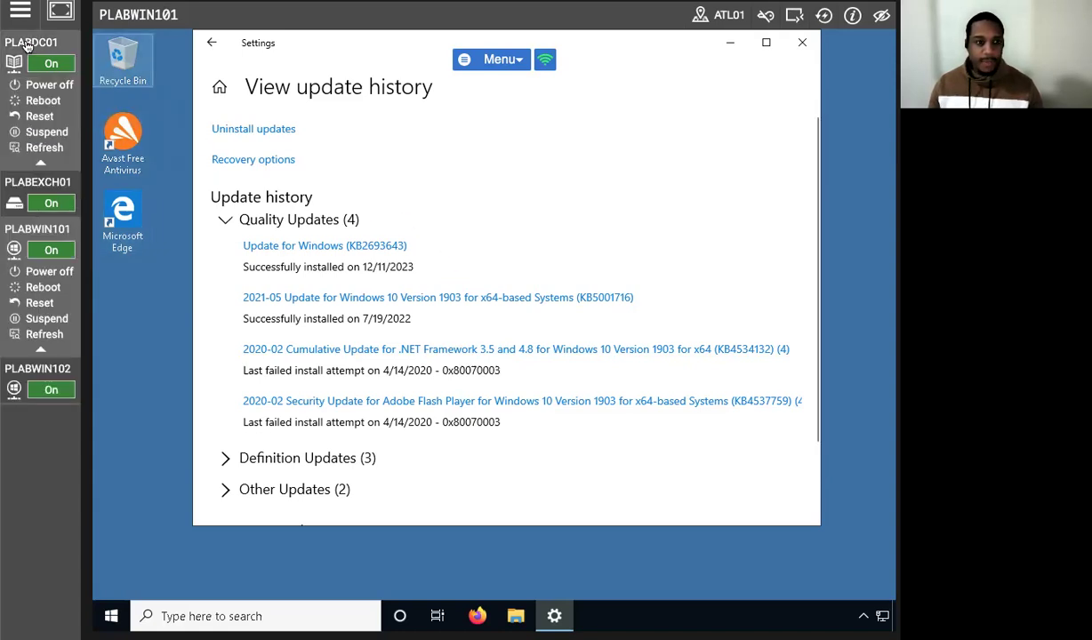
left_click(149, 615)
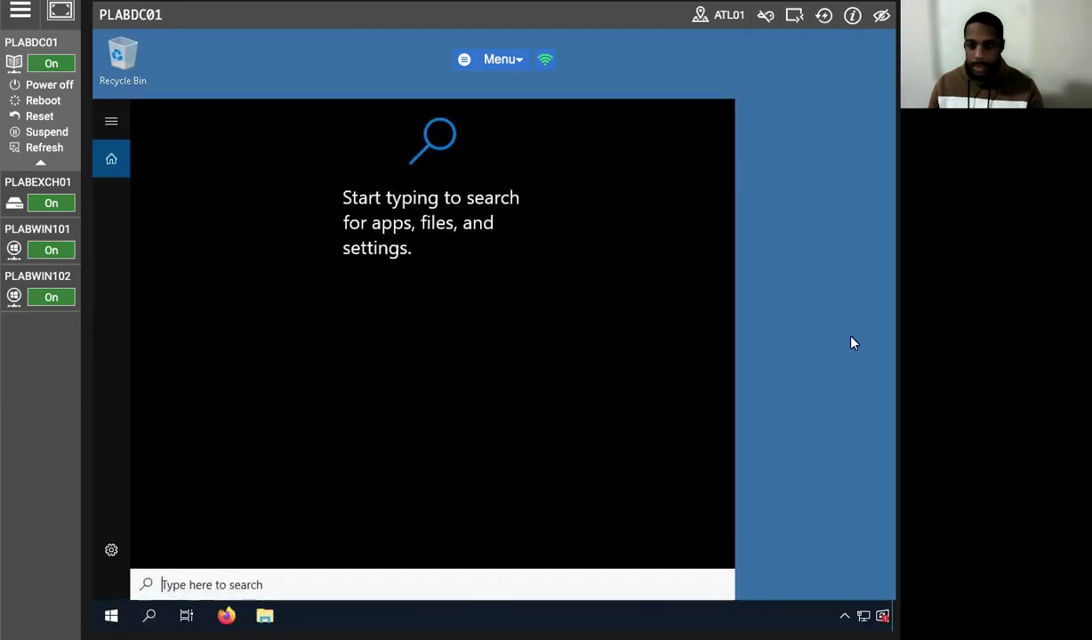
left_click(773, 318)
right_click(112, 618)
left_click(124, 539)
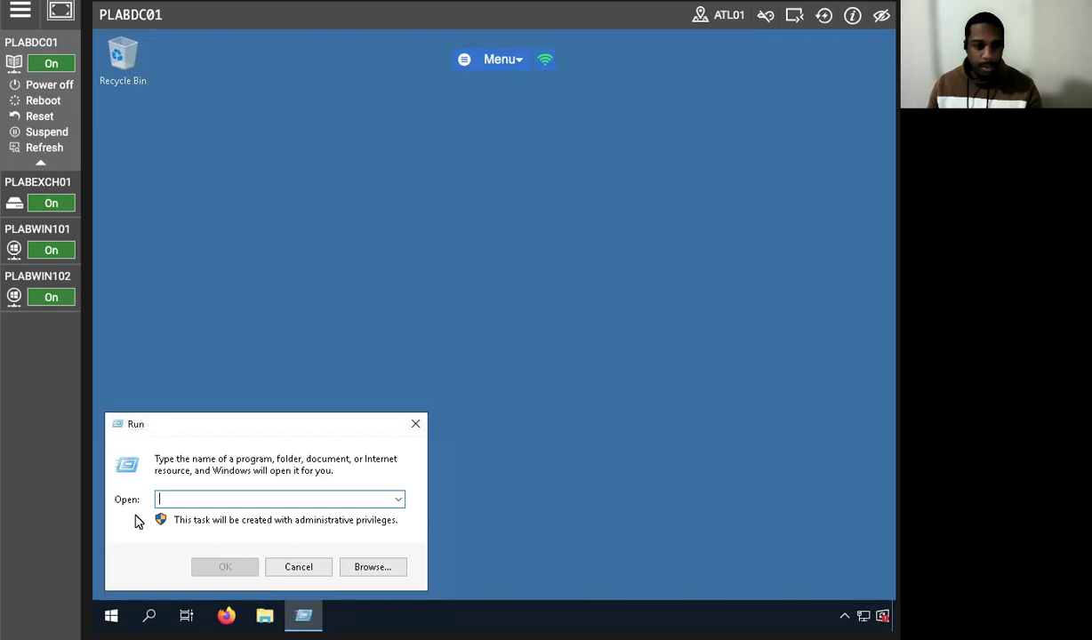
type("C")
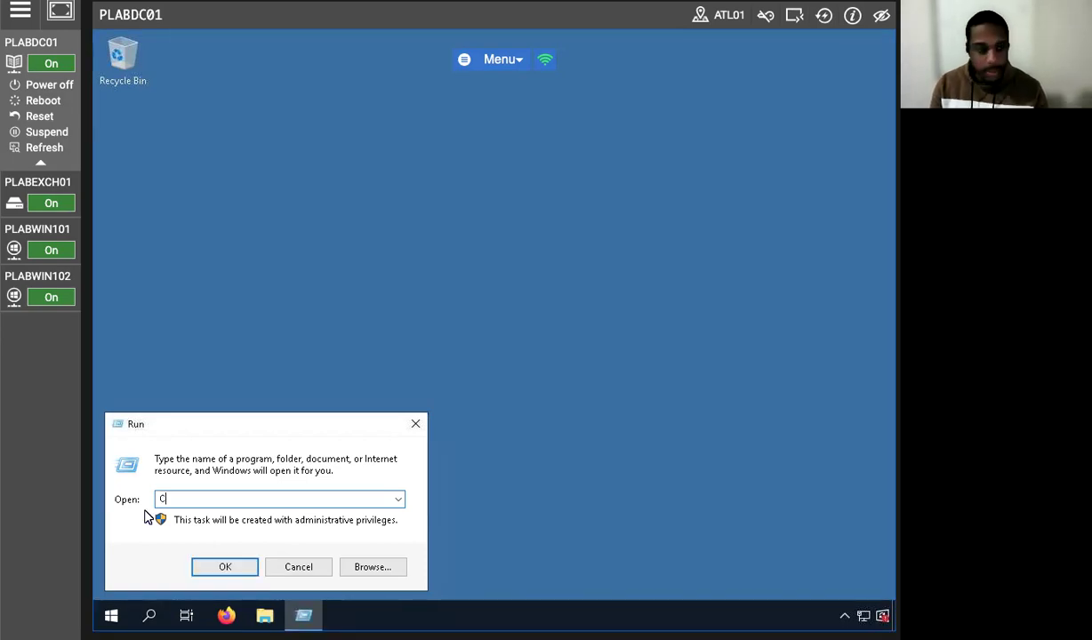
type(":\\Tools")
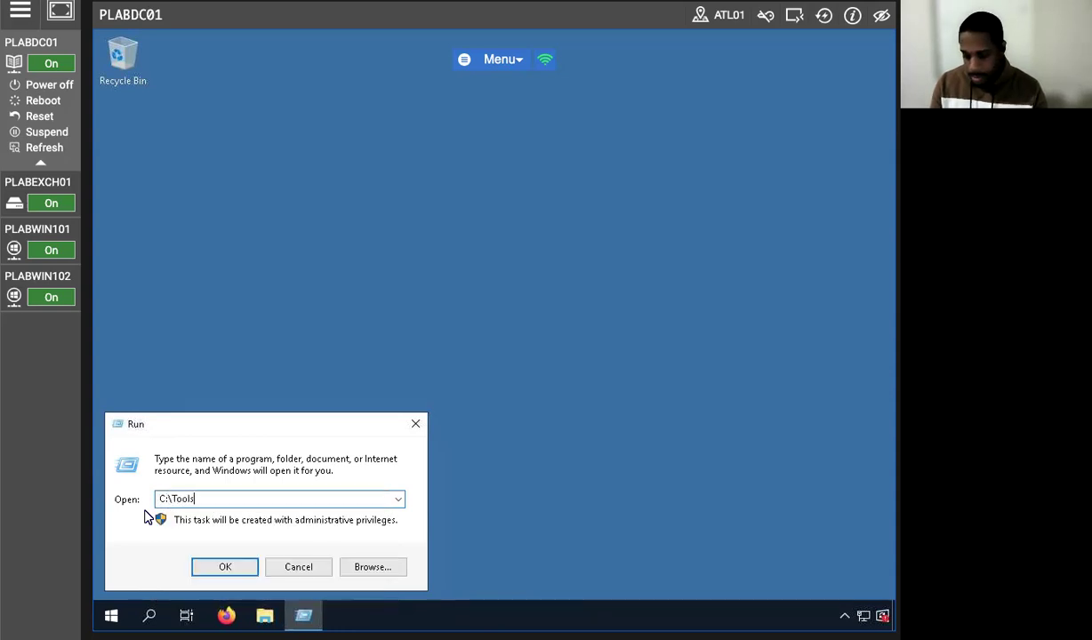
type("\\Enable")
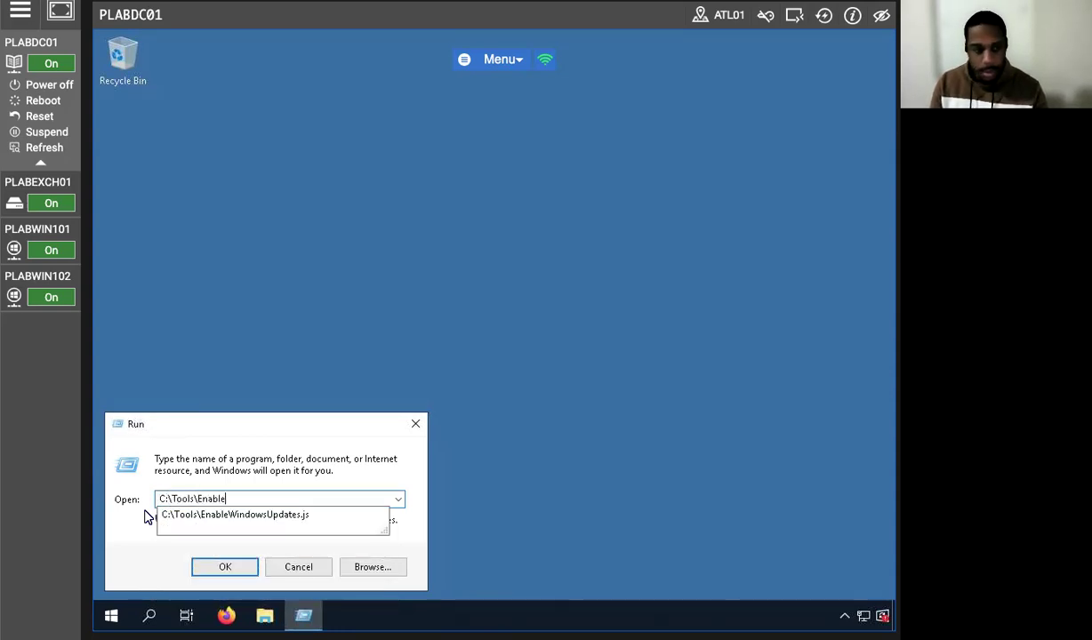
type("Windows")
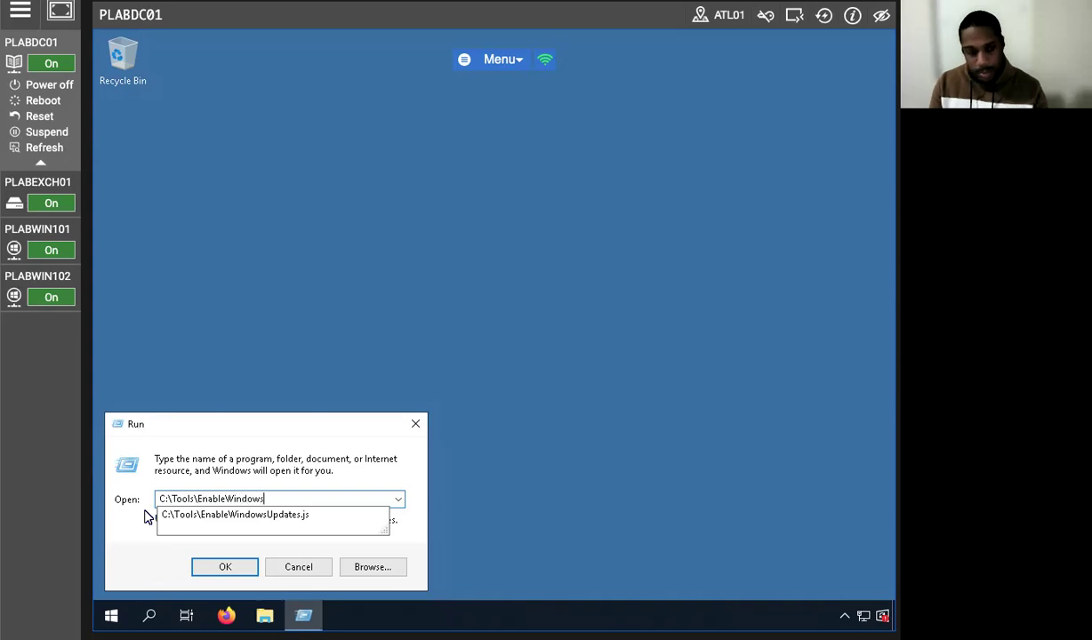
type("Updates")
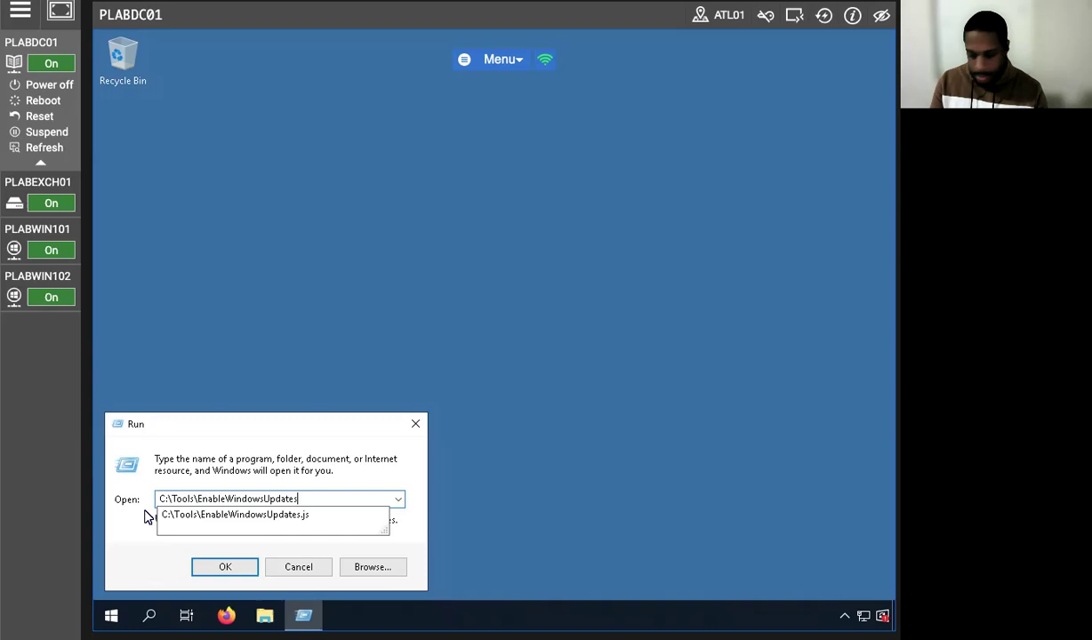
type(".js")
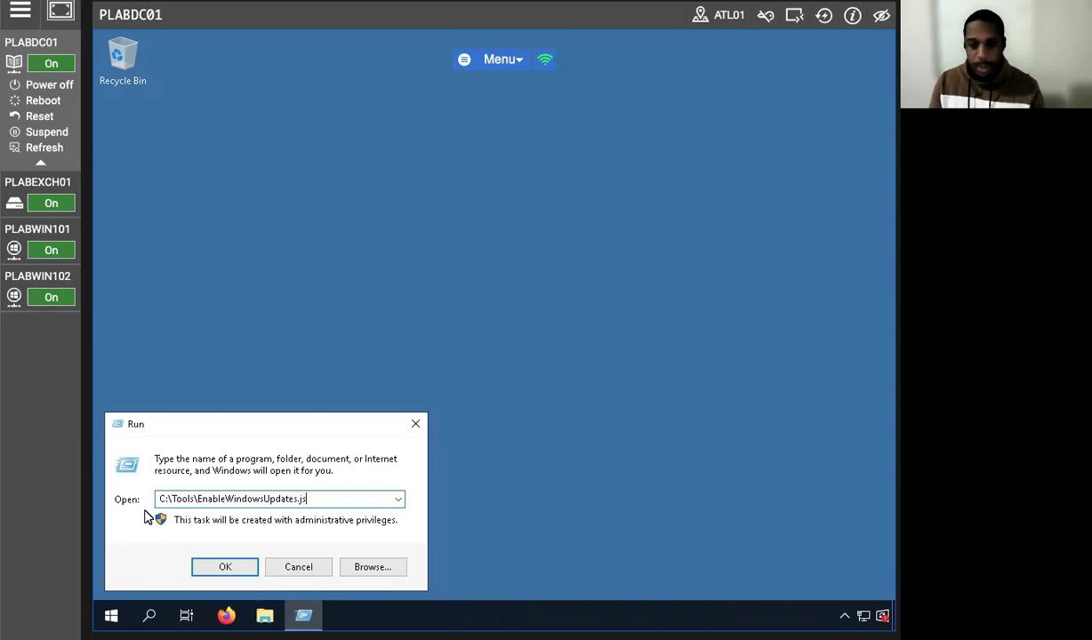
key("Return")
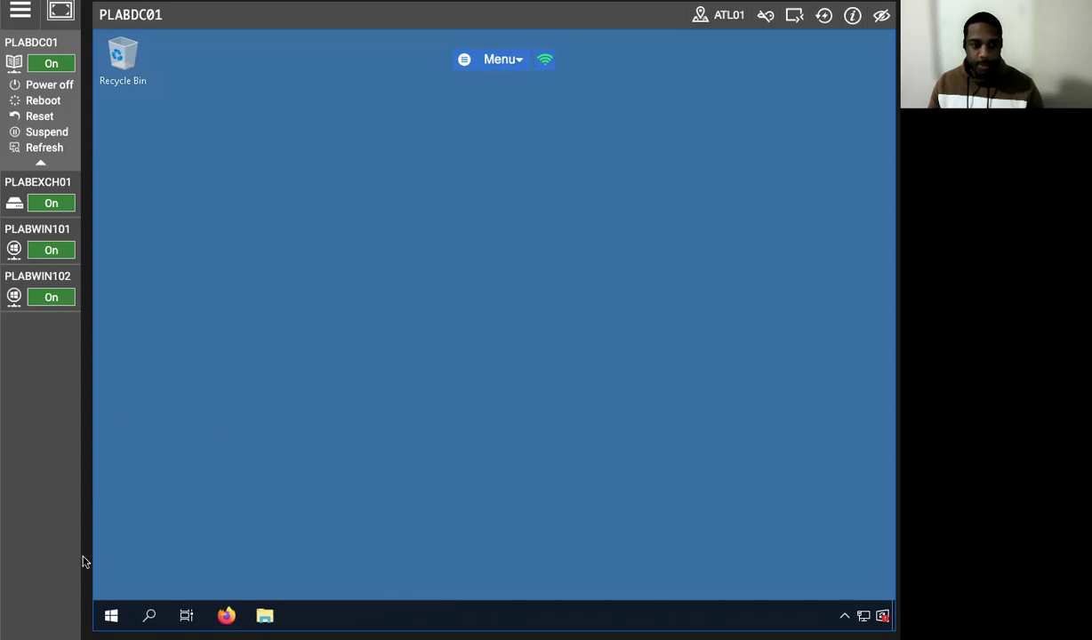
Search the system settings for "windows updat", open the Windows Update settings, and check for updates.
right_click(115, 614)
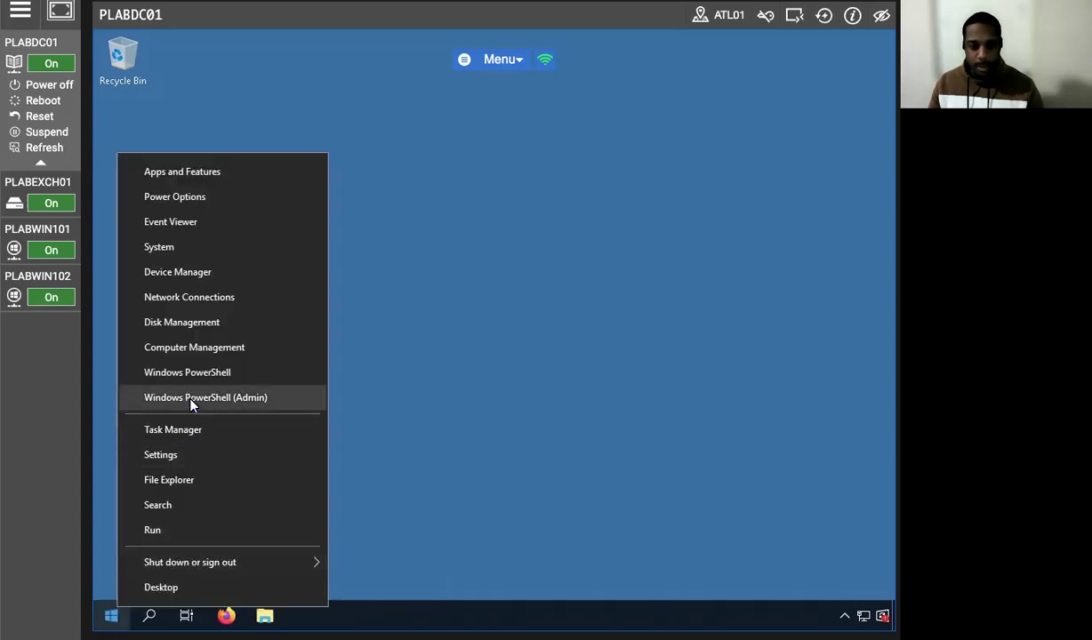
left_click(156, 249)
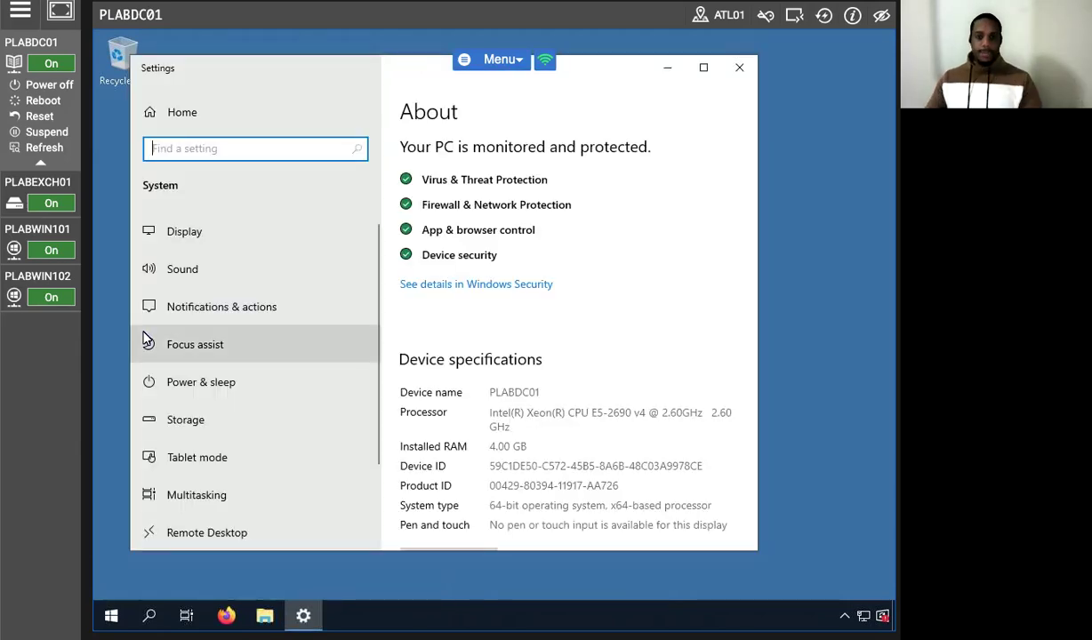
scroll(234, 474, "down", 2)
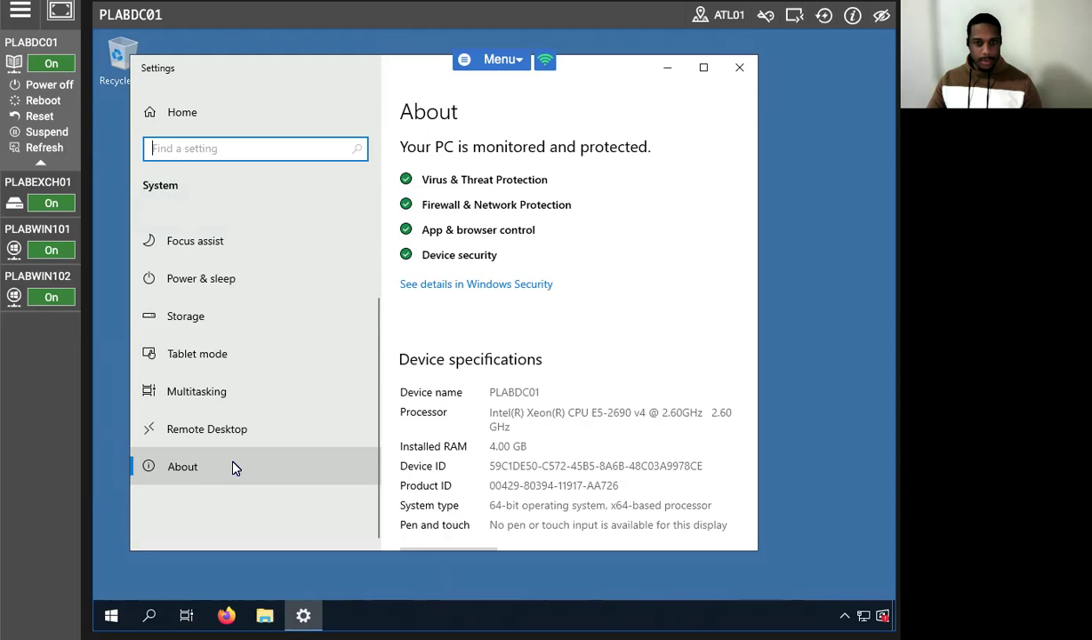
scroll(234, 453, "up", 2)
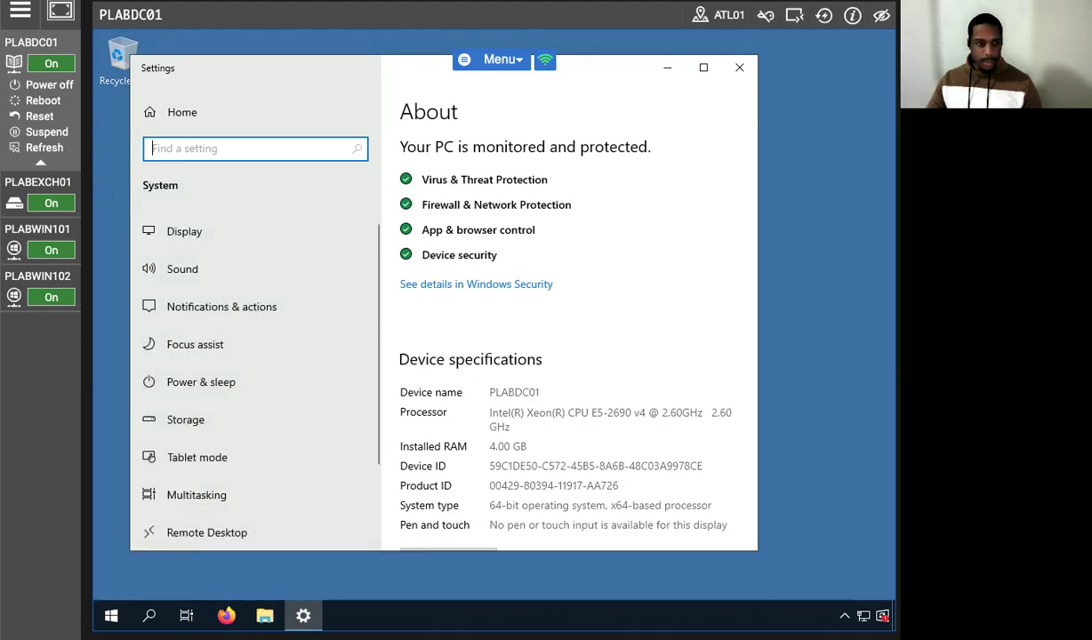
type("windows ")
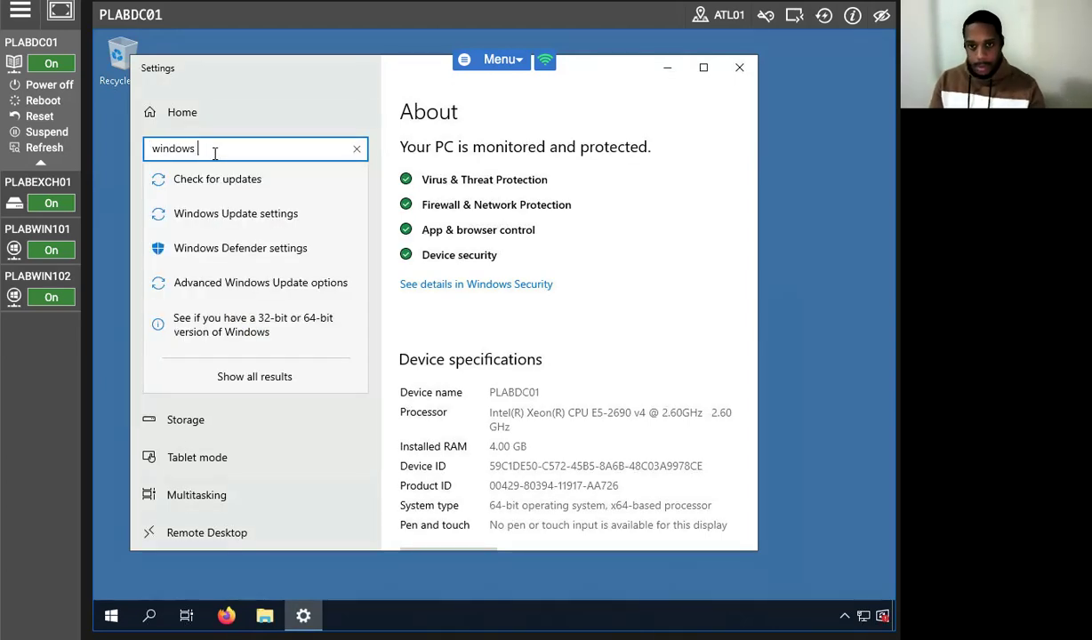
type("updat")
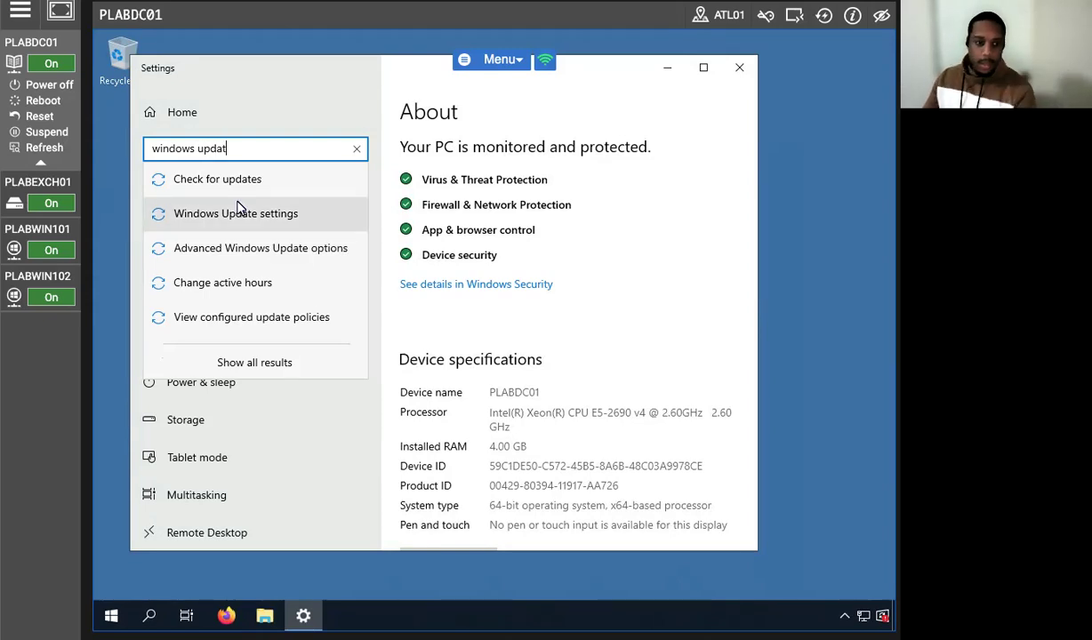
left_click(239, 211)
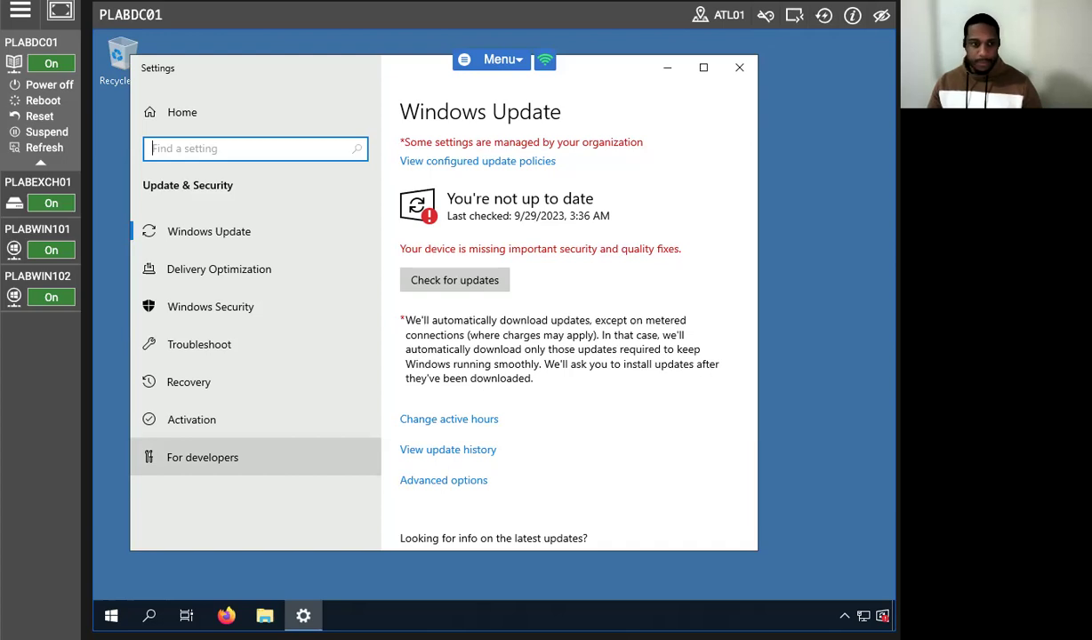
left_click(484, 279)
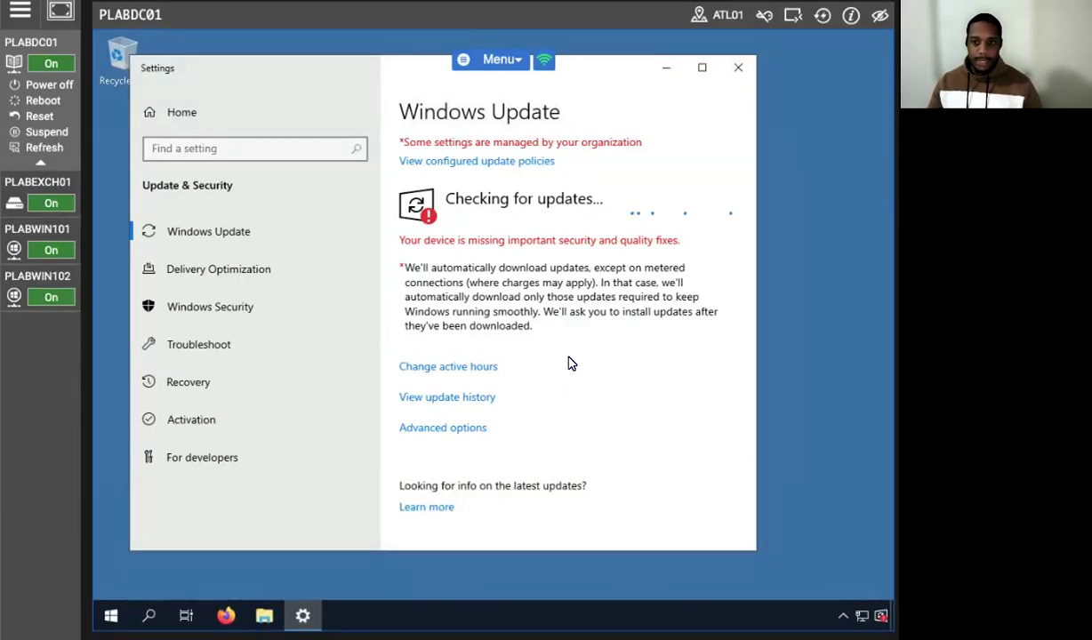
Review the configured update policies and the update history, returning to the Windows Update page after each.
left_click(494, 172)
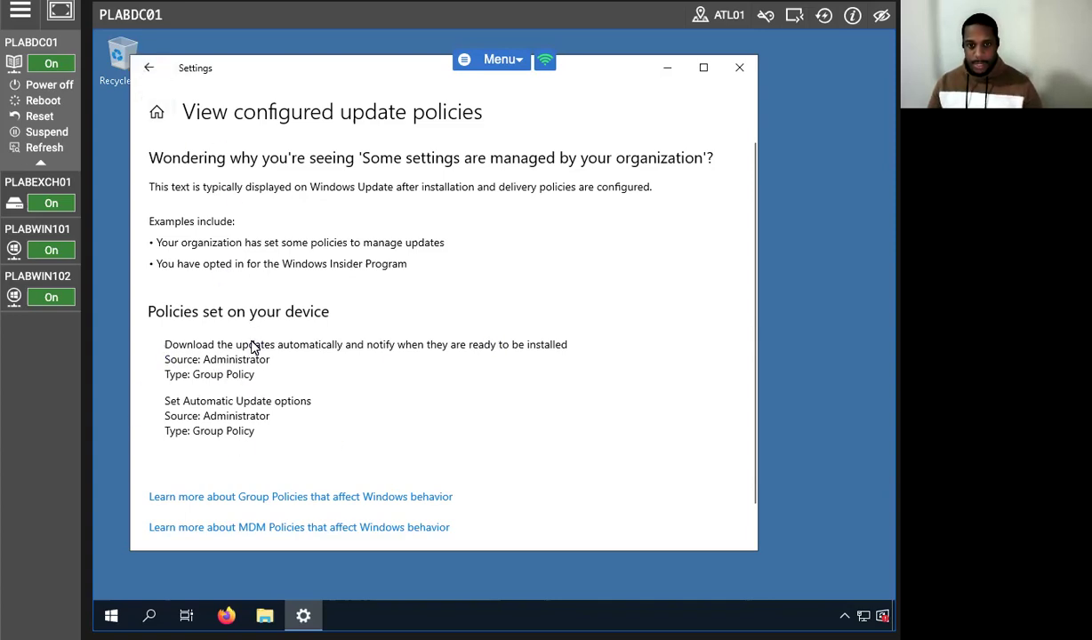
left_click(148, 68)
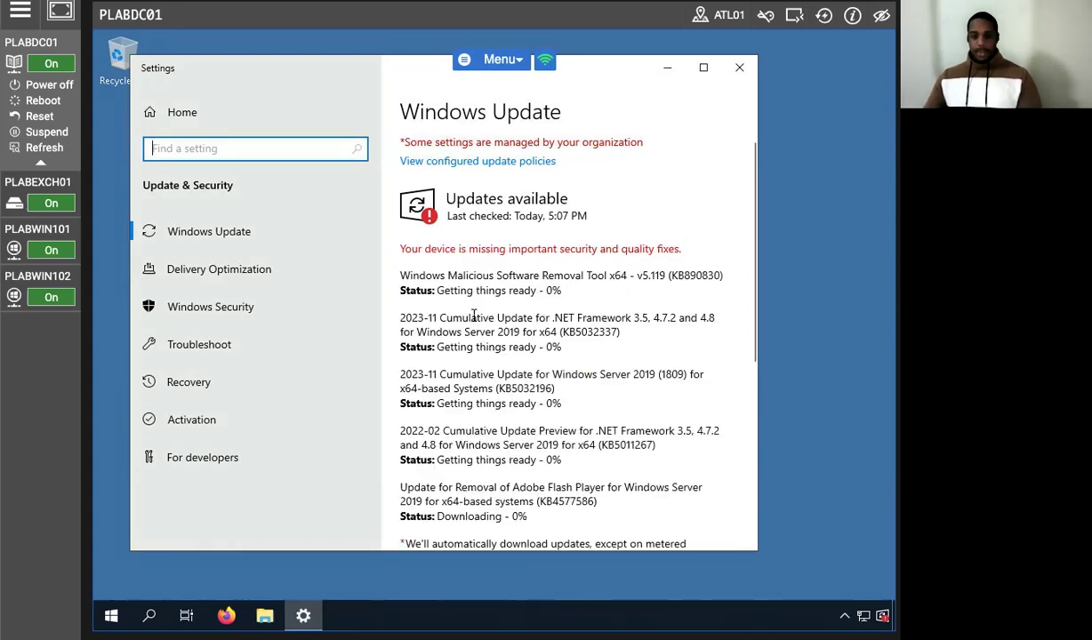
scroll(477, 351, "down", 5)
scroll(477, 353, "down", 1)
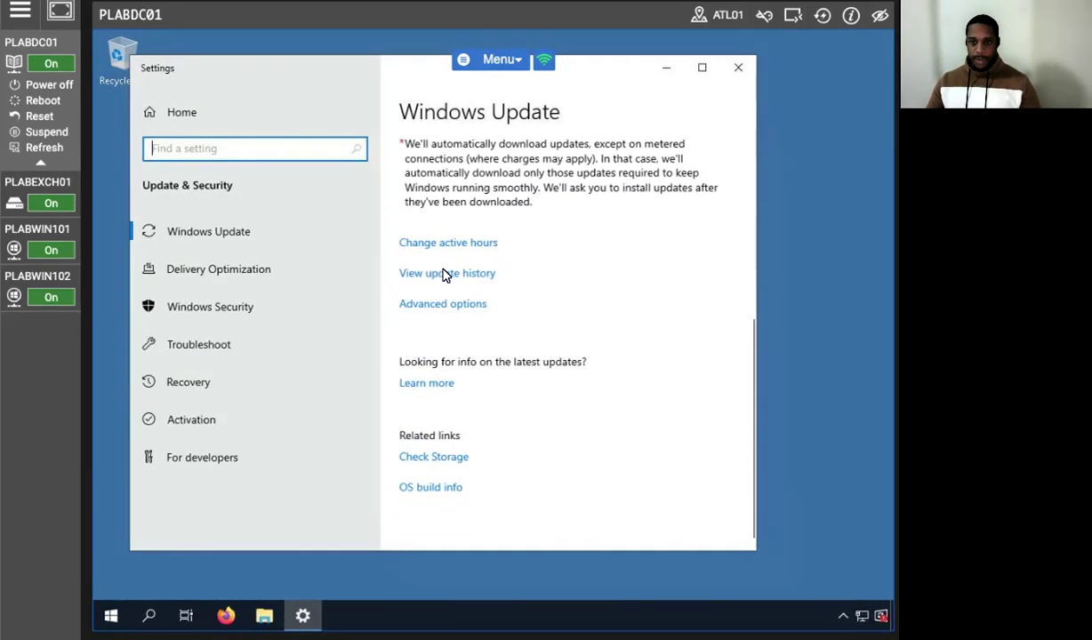
left_click(444, 273)
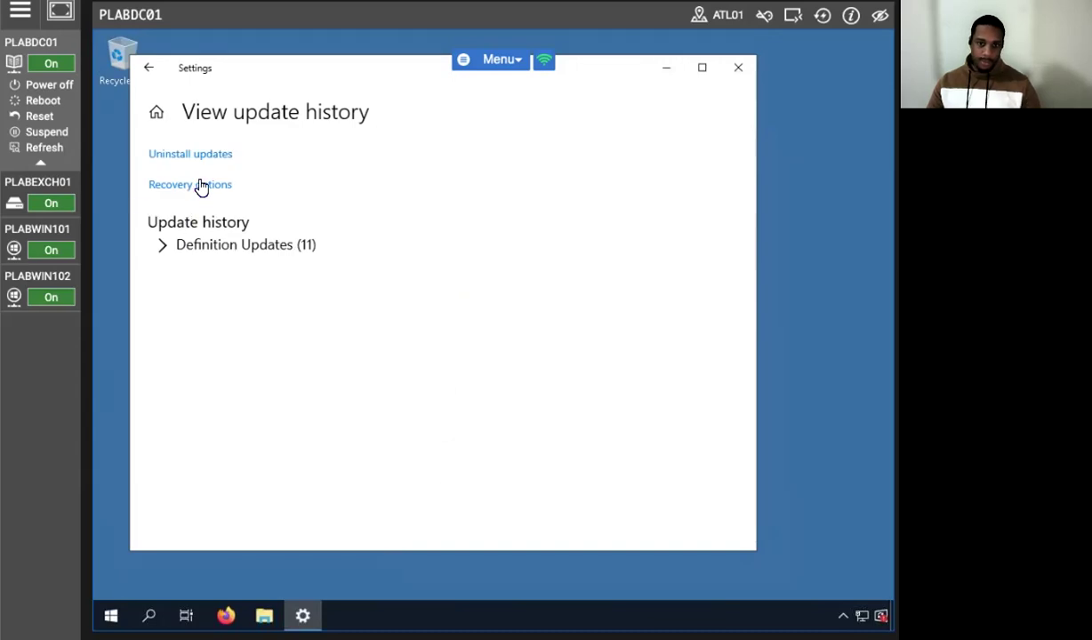
left_click(149, 71)
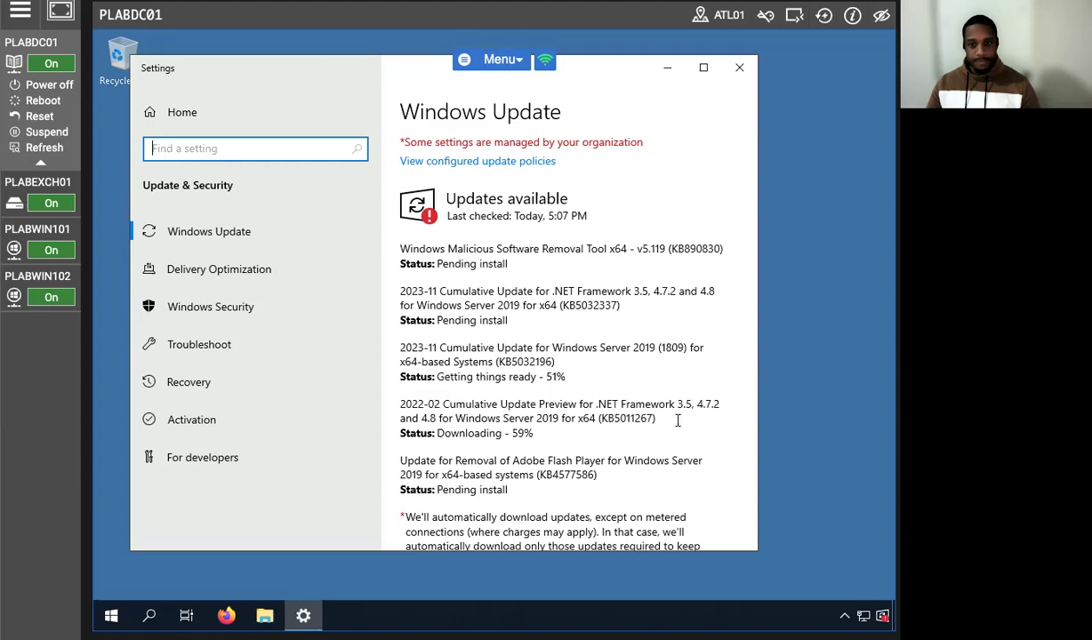
Turn on the notification for required restarts in the advanced Windows Update options, and return to the list of available updates.
scroll(538, 420, "down", 5)
left_click(428, 304)
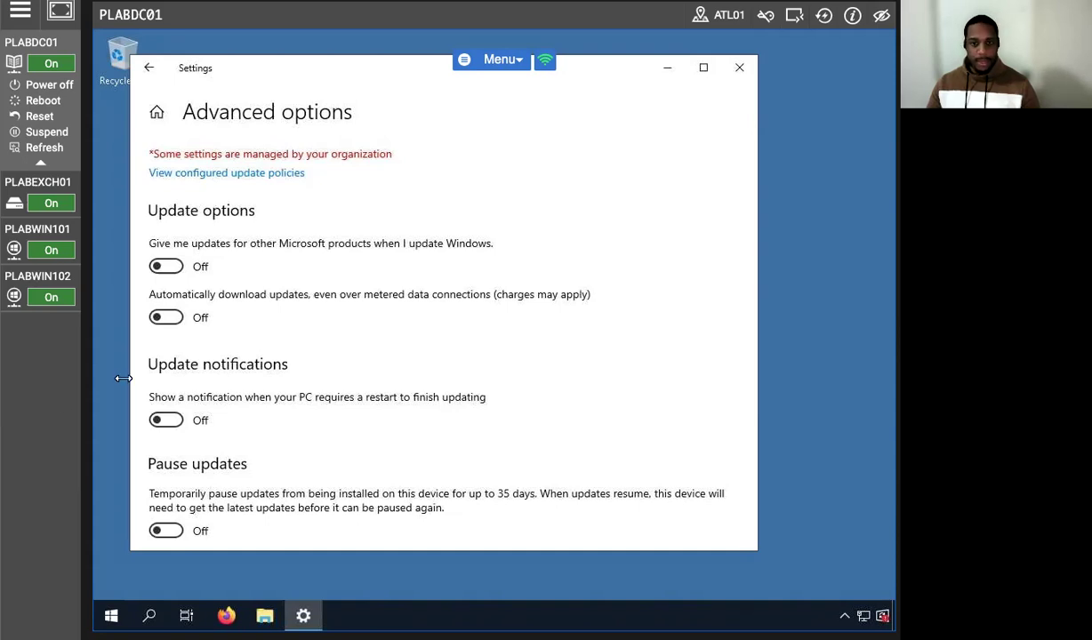
scroll(244, 445, "down", 2)
scroll(245, 442, "down", 3)
left_click(160, 233)
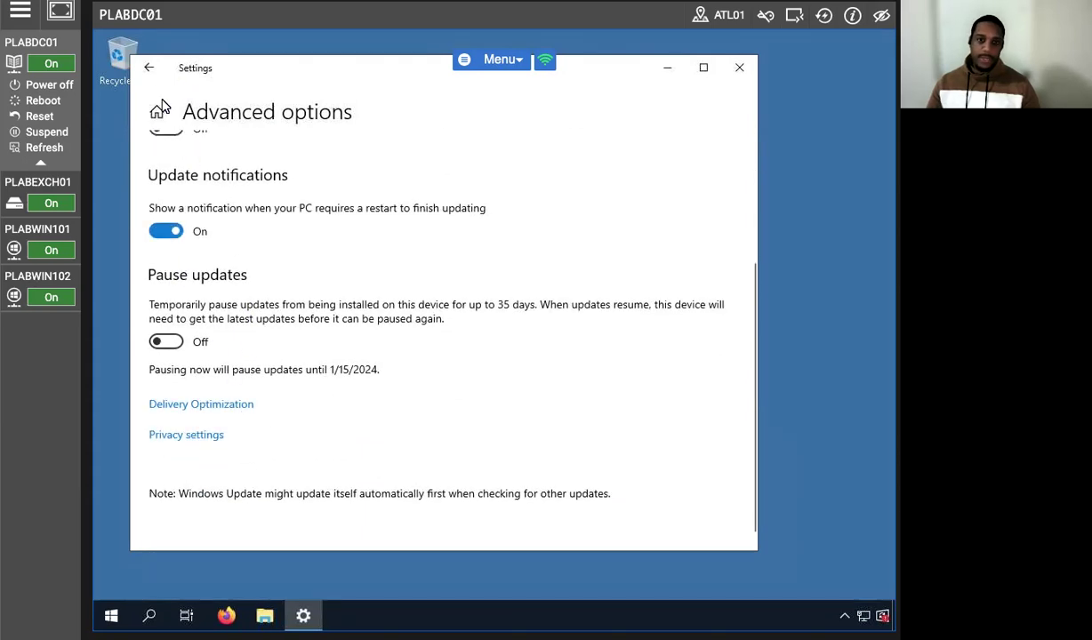
scroll(182, 105, "up", 3)
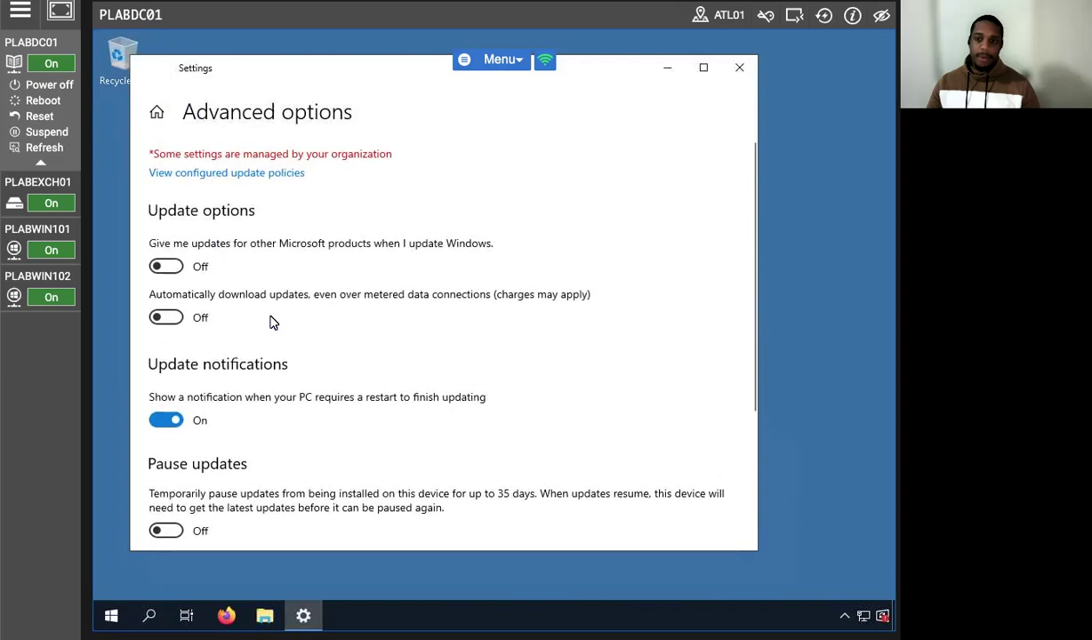
key("alt+Left")
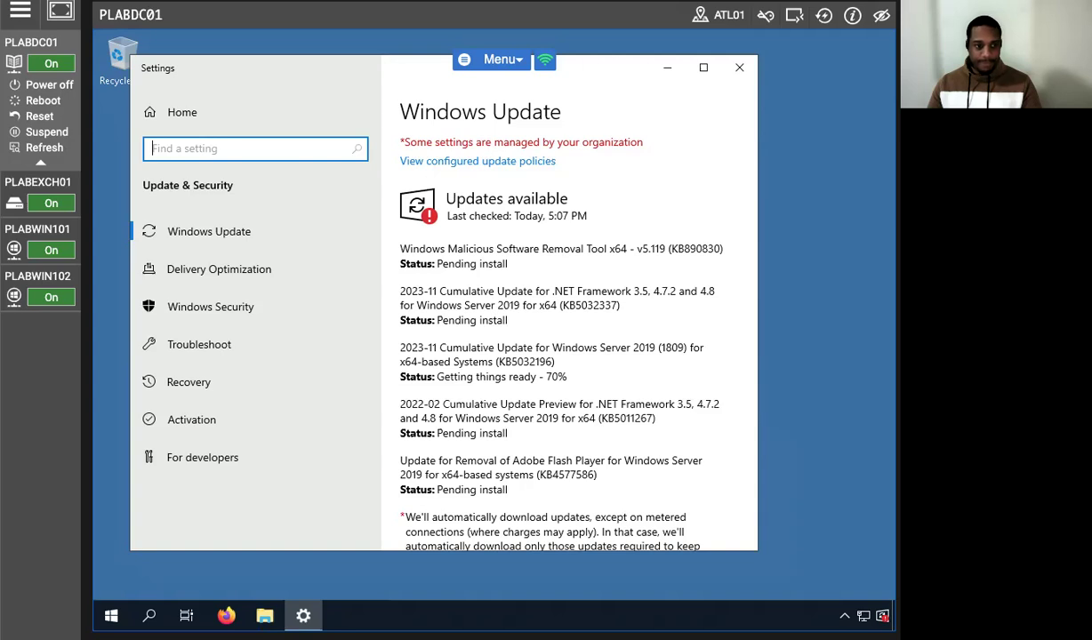
scroll(560, 411, "down", 3)
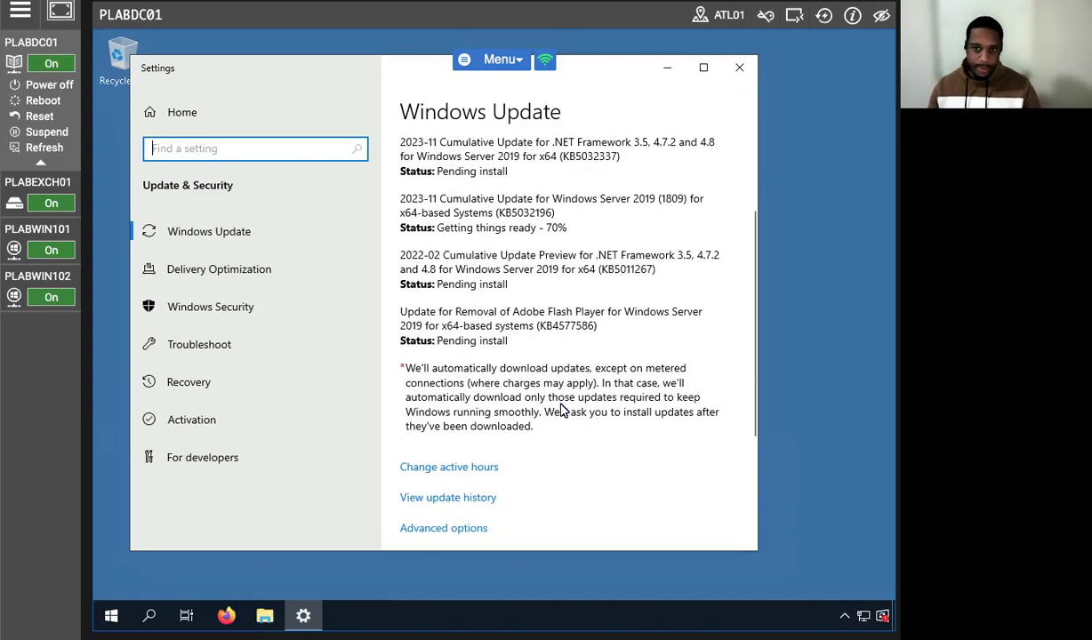
scroll(472, 185, "down", 2)
scroll(480, 178, "up", 4)
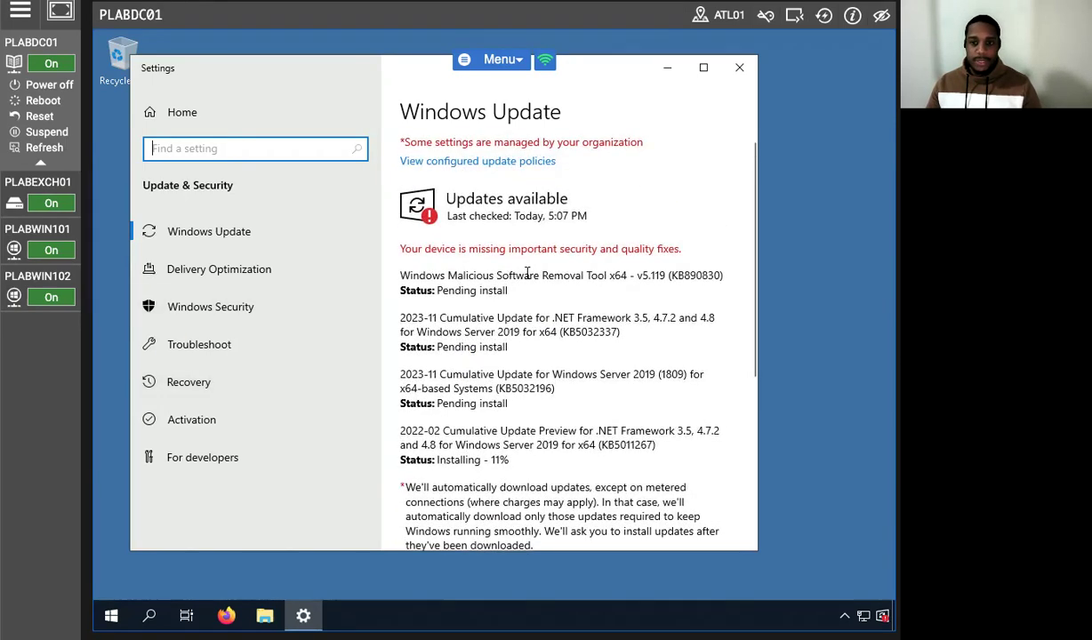
Switch to PLABWIN101, leave its update history, and open the advanced Windows Update options.
left_click(41, 237)
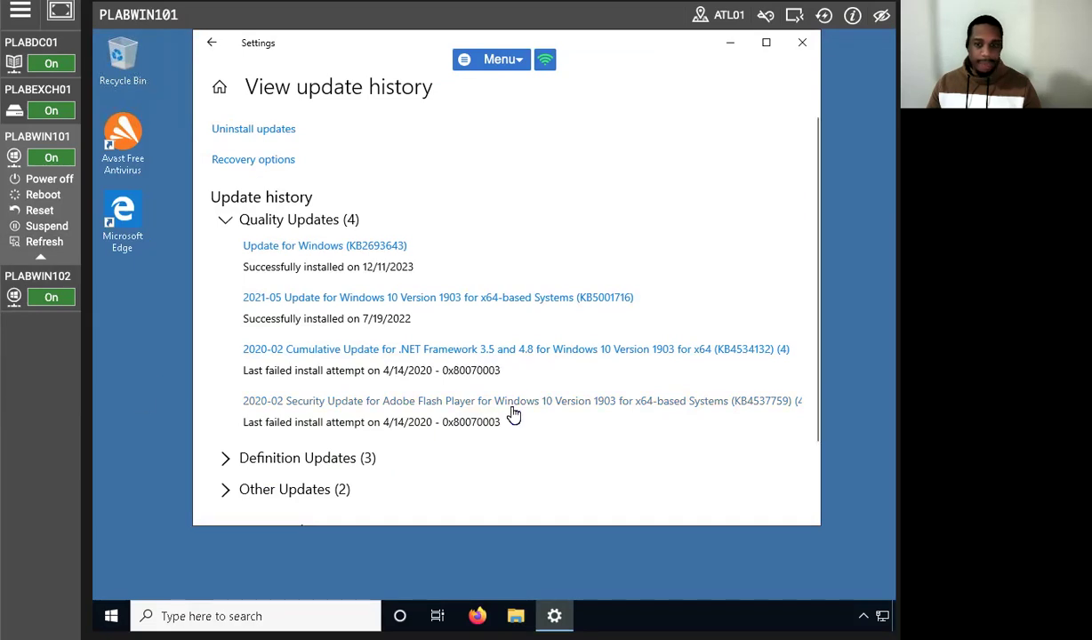
left_click(215, 51)
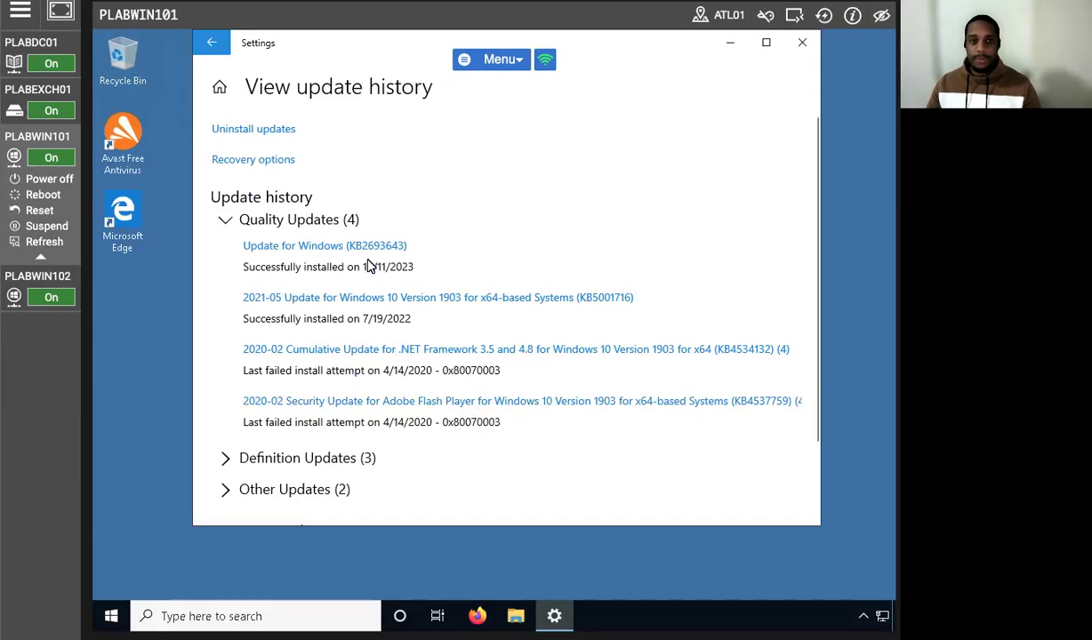
scroll(578, 449, "down", 4)
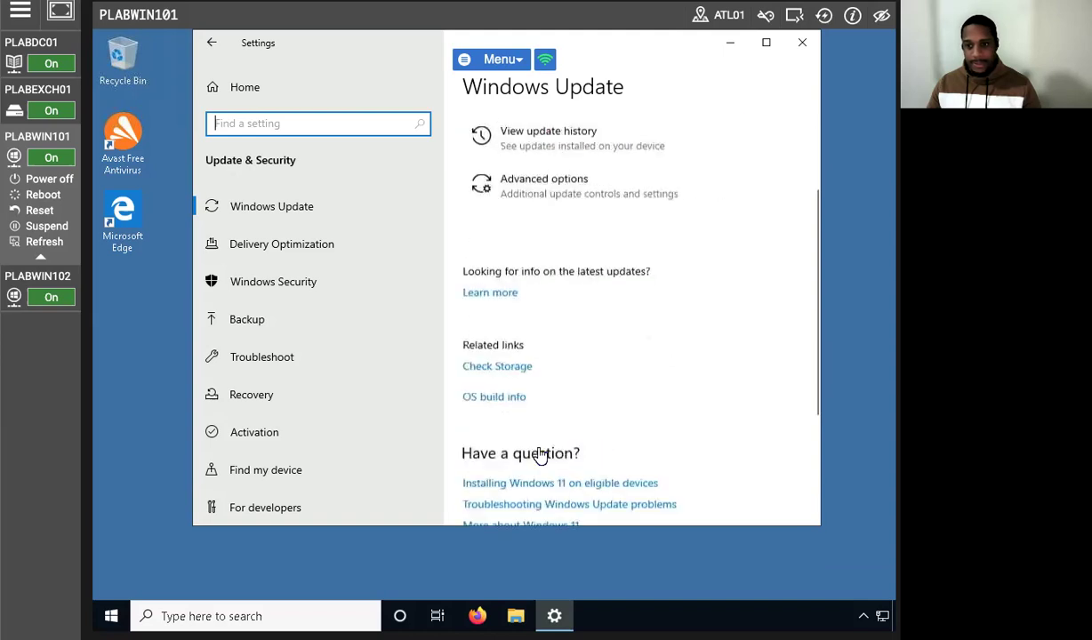
scroll(527, 452, "down", 1)
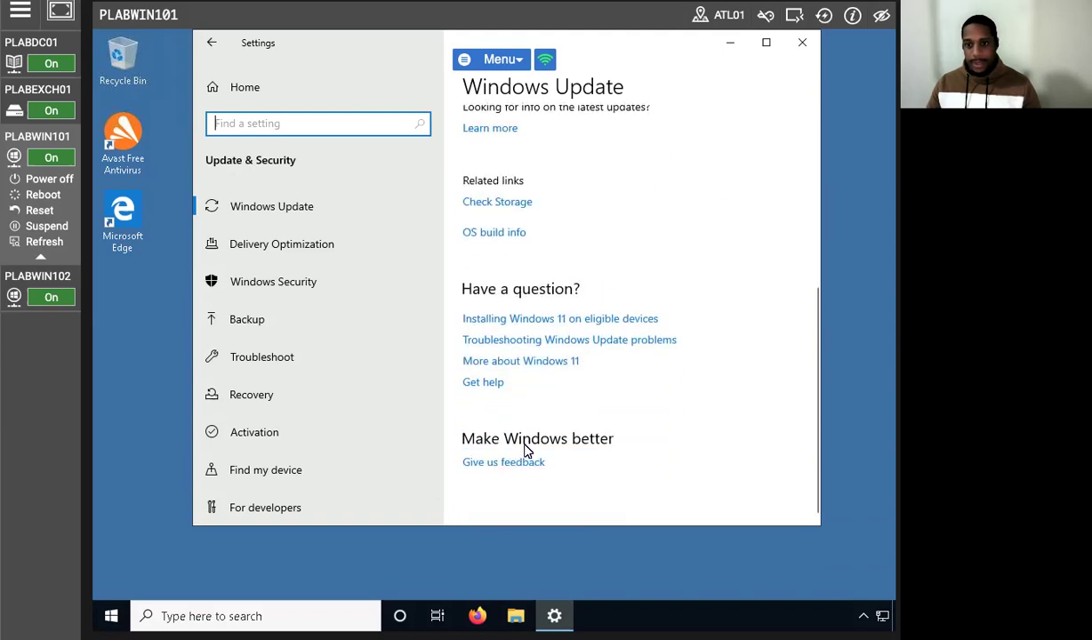
scroll(516, 381, "up", 5)
left_click(533, 384)
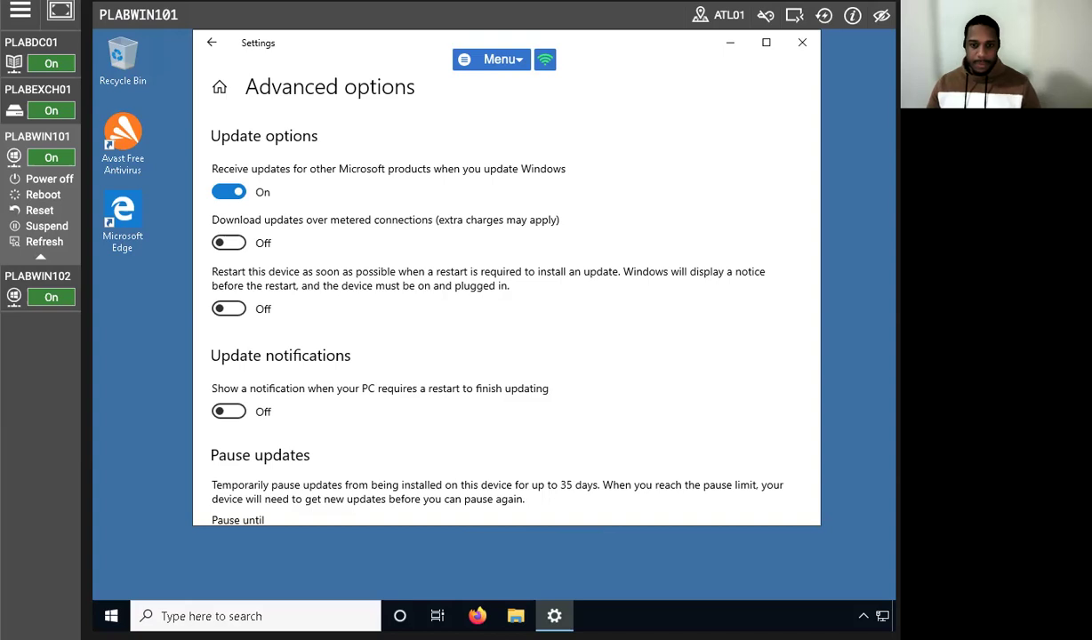
Set the feature update deferral to 1 day and return to the Windows Update page.
scroll(262, 417, "down", 5)
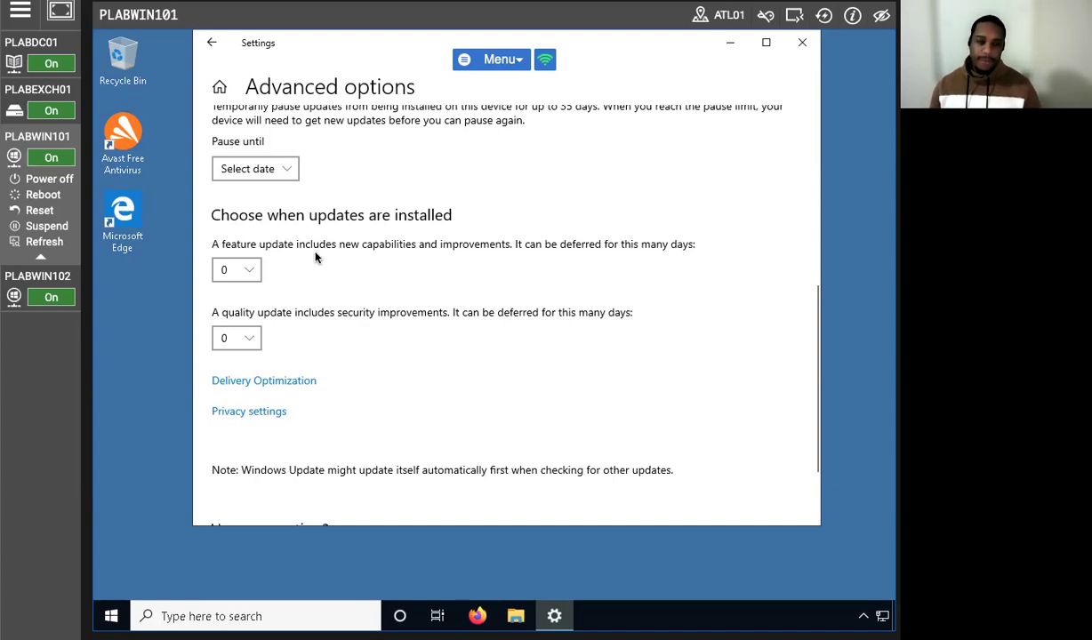
left_click(251, 271)
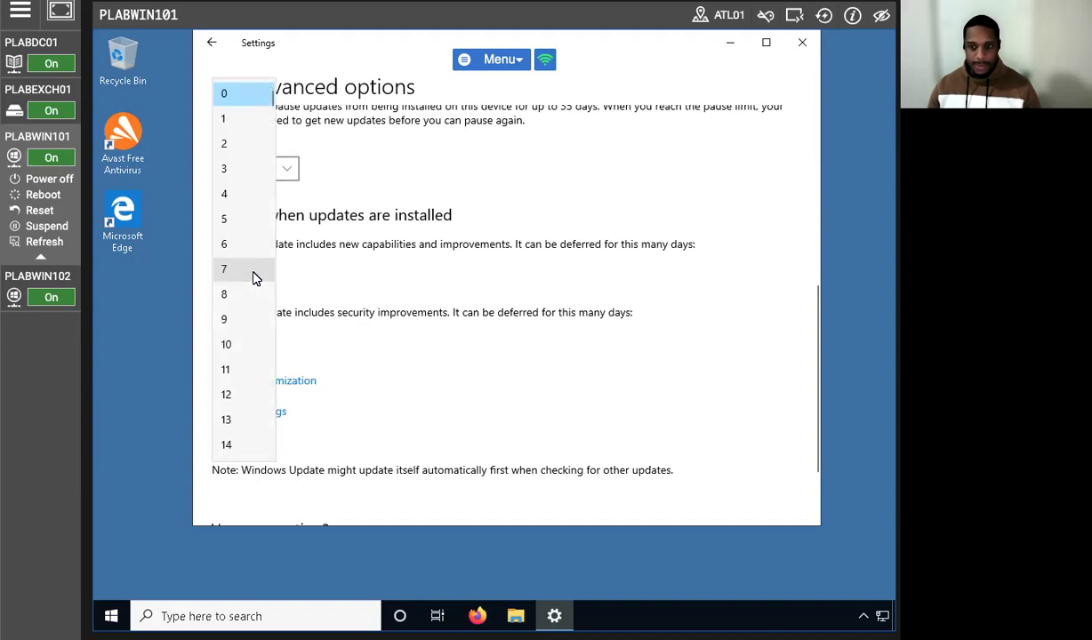
left_click(235, 122)
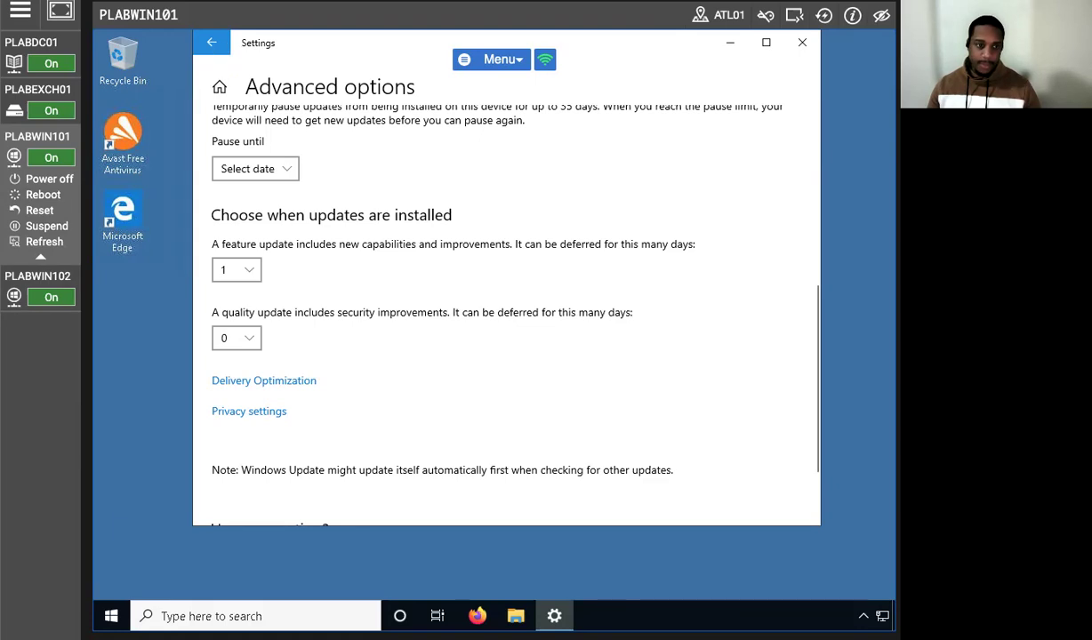
left_click(212, 42)
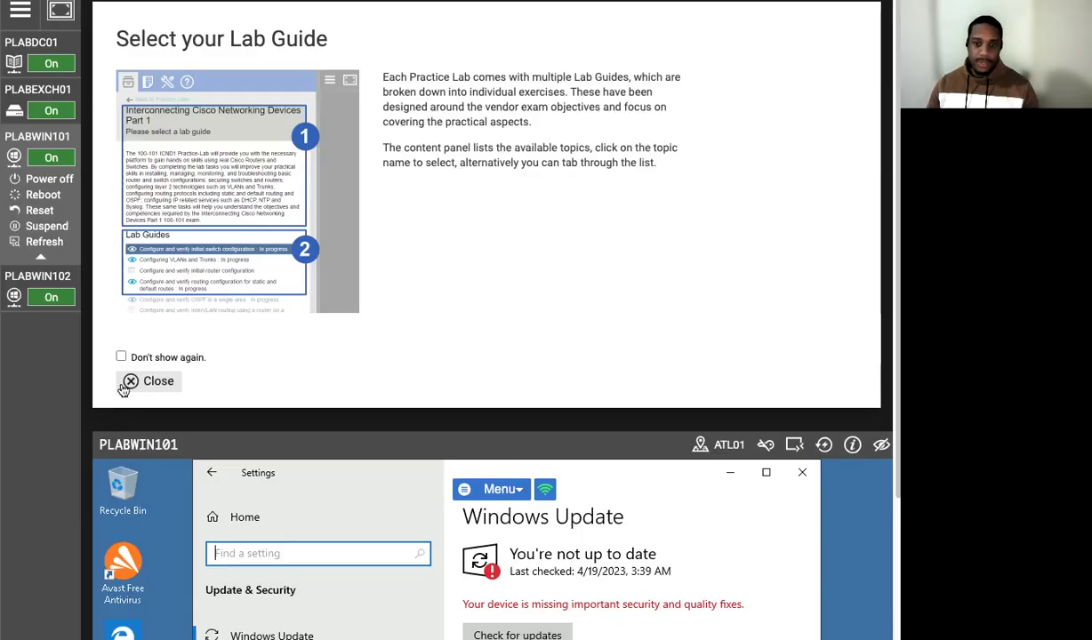
Close the lab guide notice, the network timeout alert and the Settings window.
left_click(131, 381)
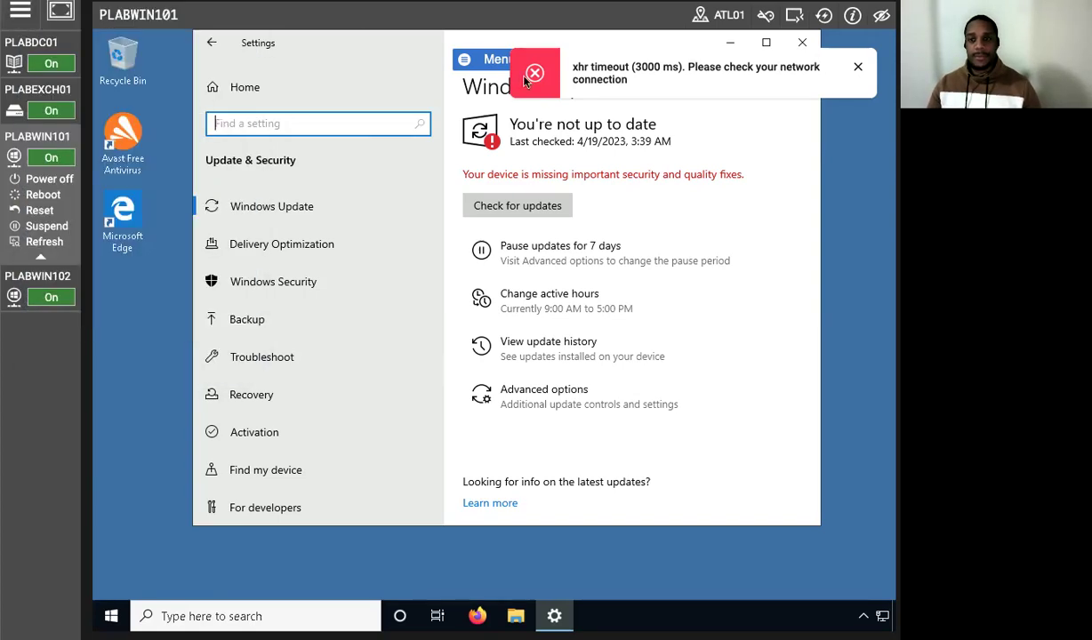
left_click(834, 74)
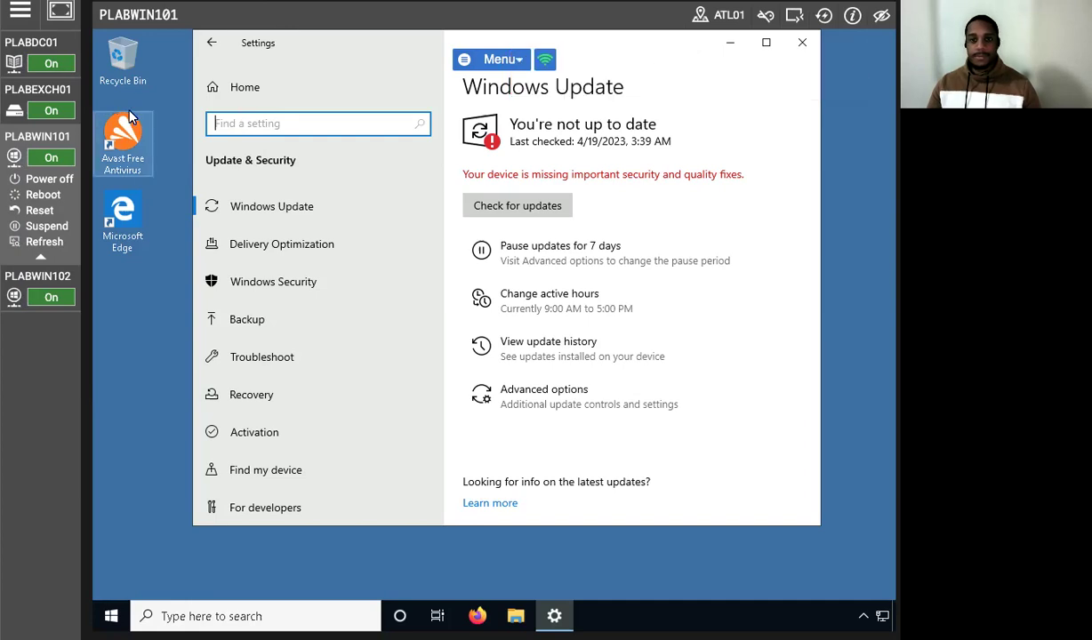
left_click(802, 42)
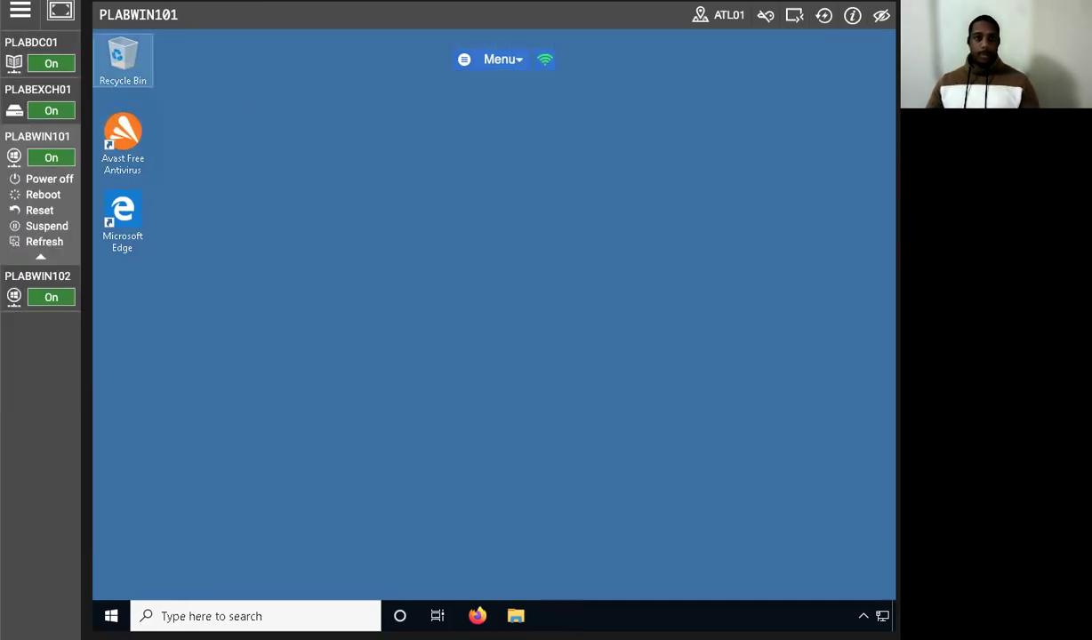